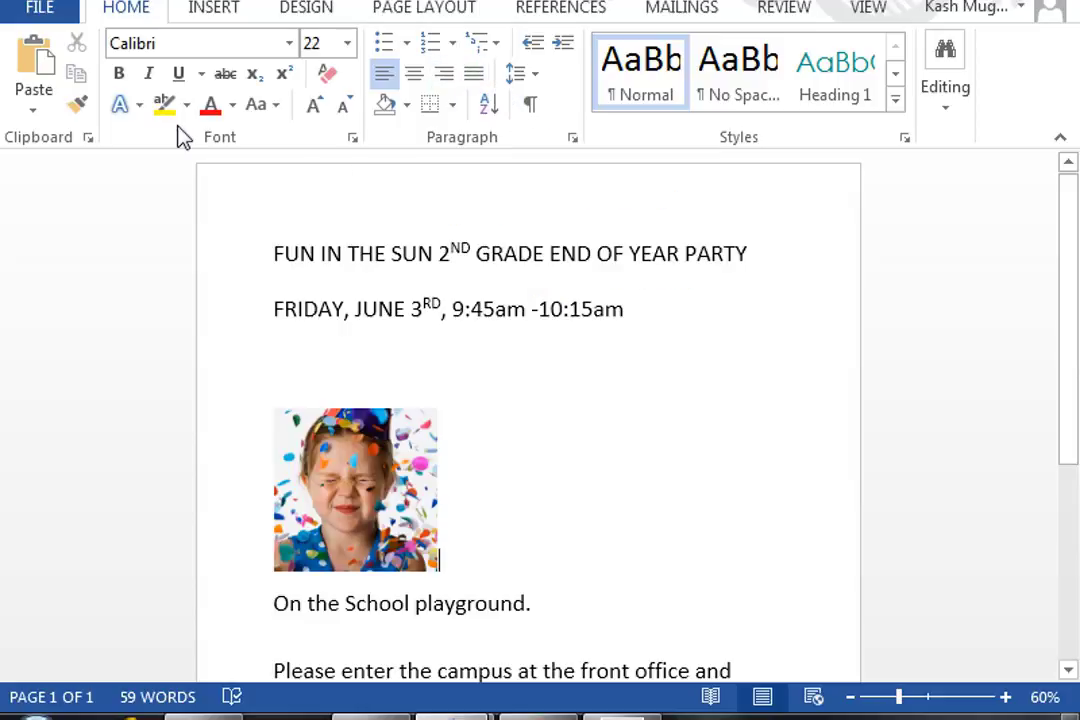
left_click(212, 14)
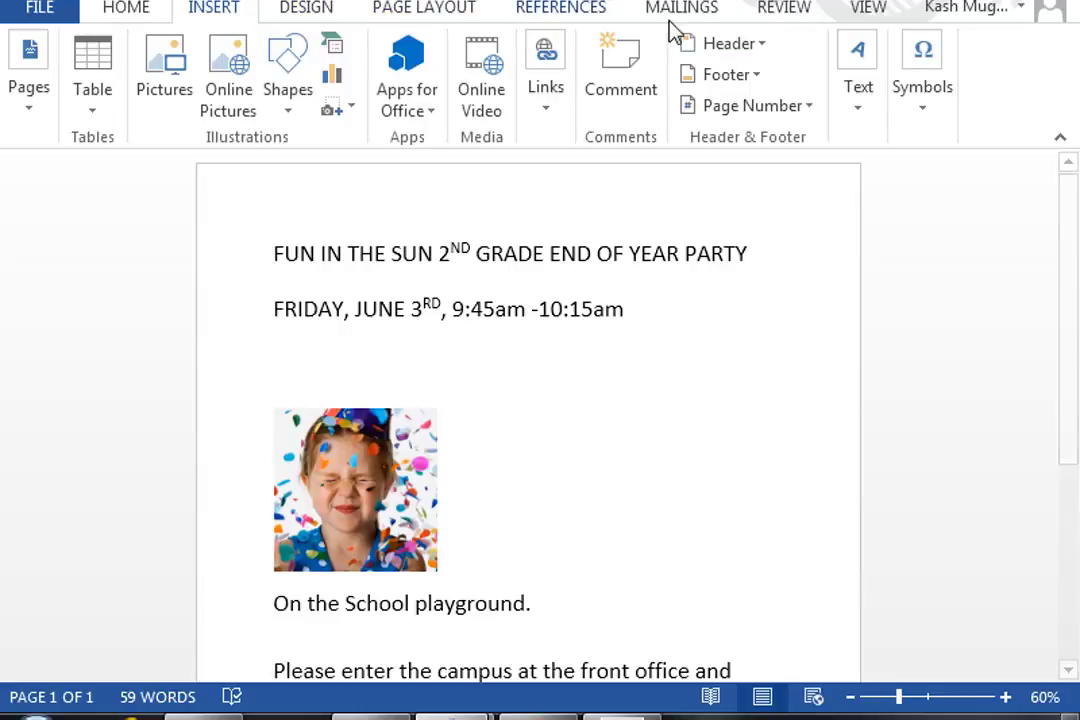
left_click(492, 90)
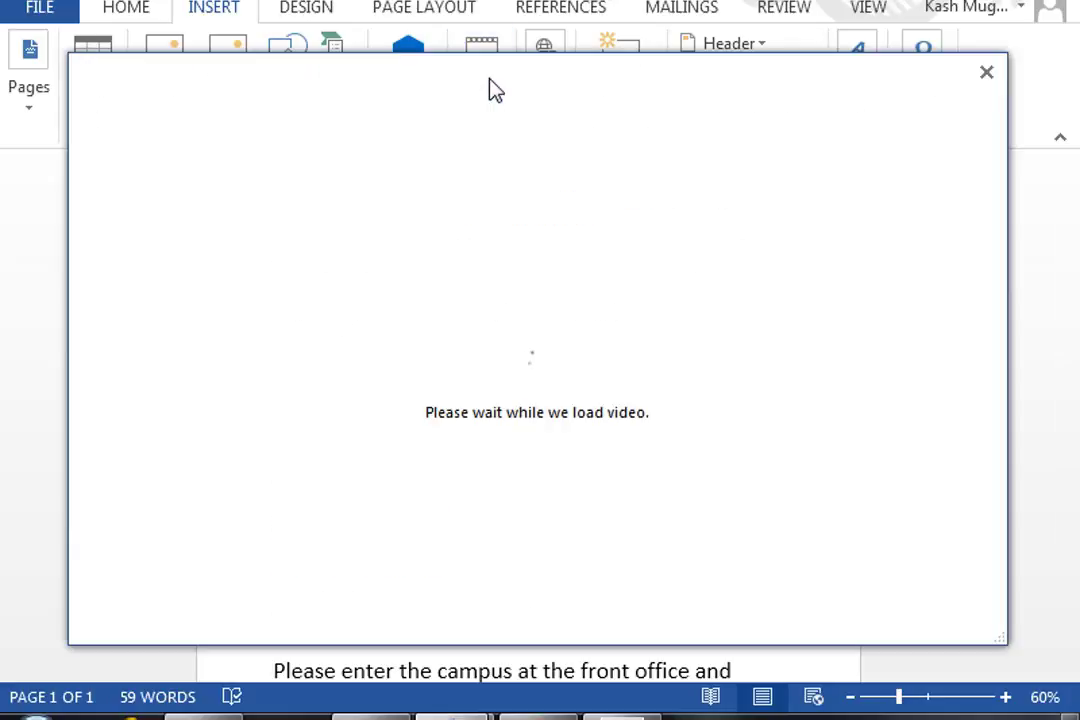
left_click(986, 72)
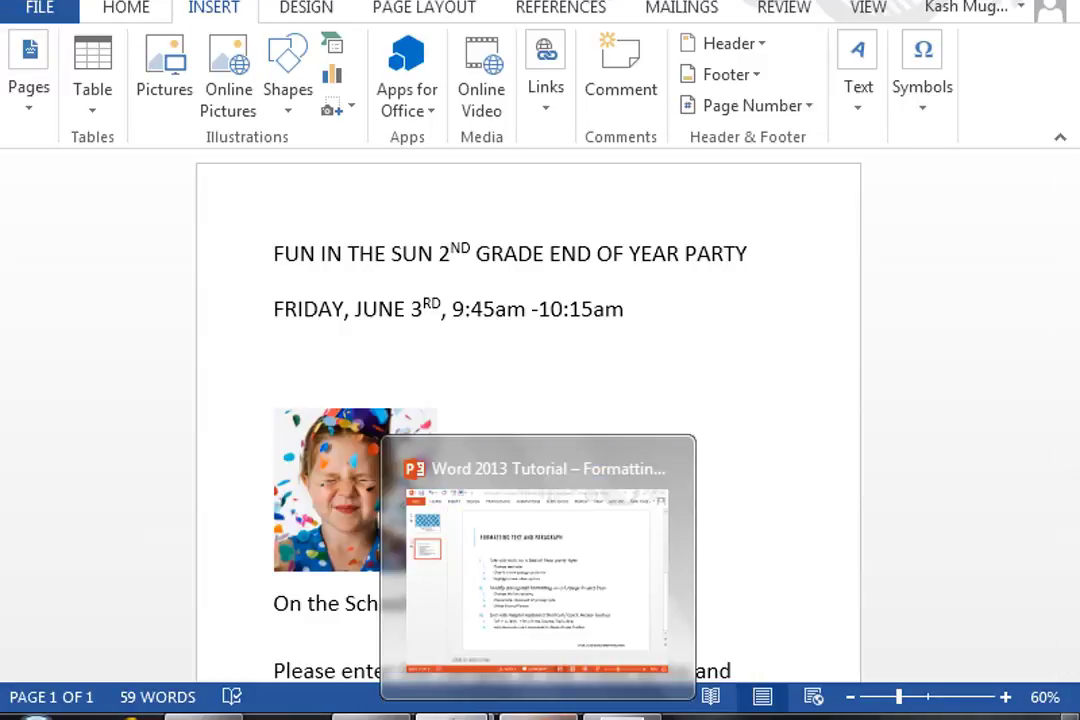
Review the formatting outline slide in PowerPoint, and return to Word to read through the End of Year party flyer
left_click(460, 610)
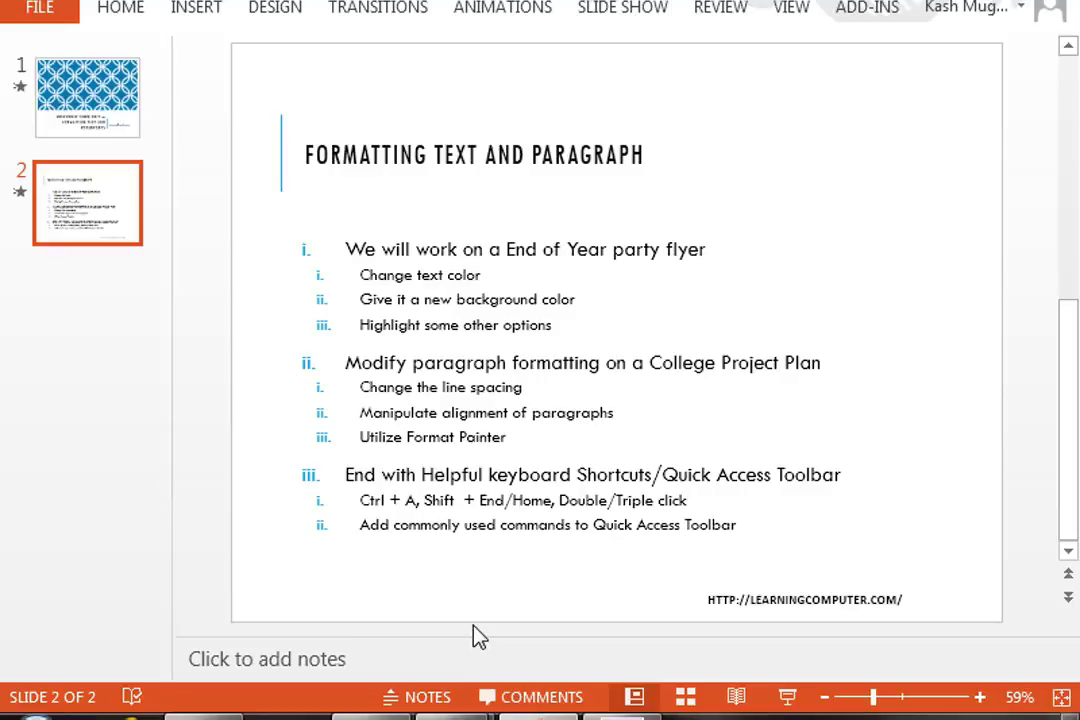
mouse_move(510, 717)
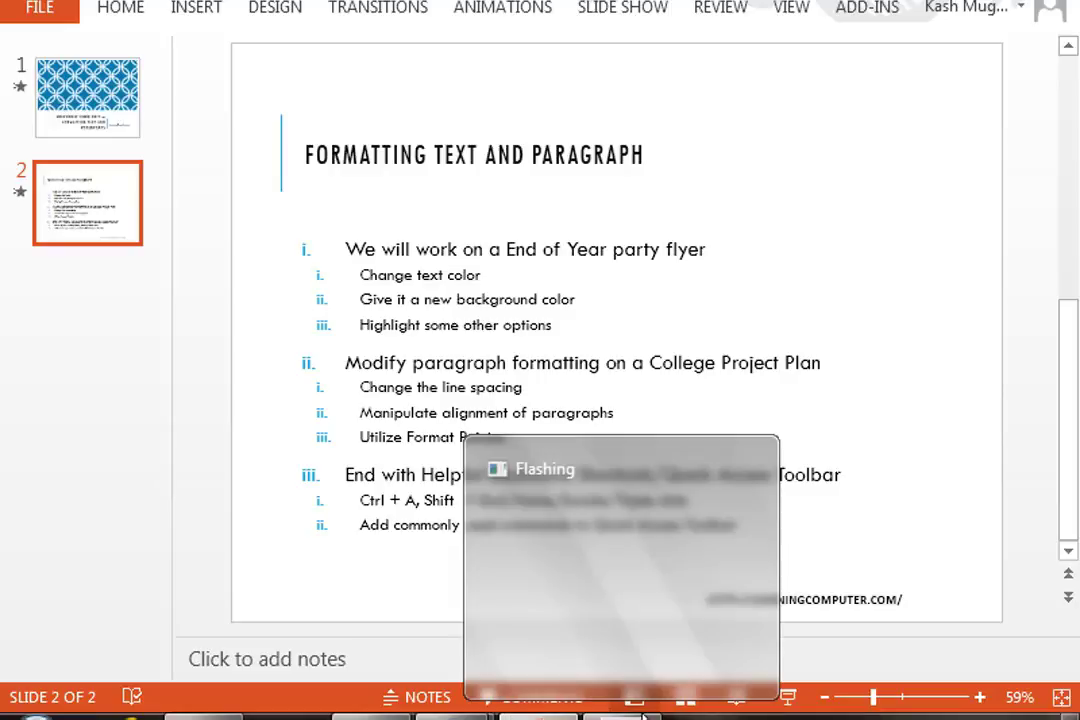
mouse_move(455, 716)
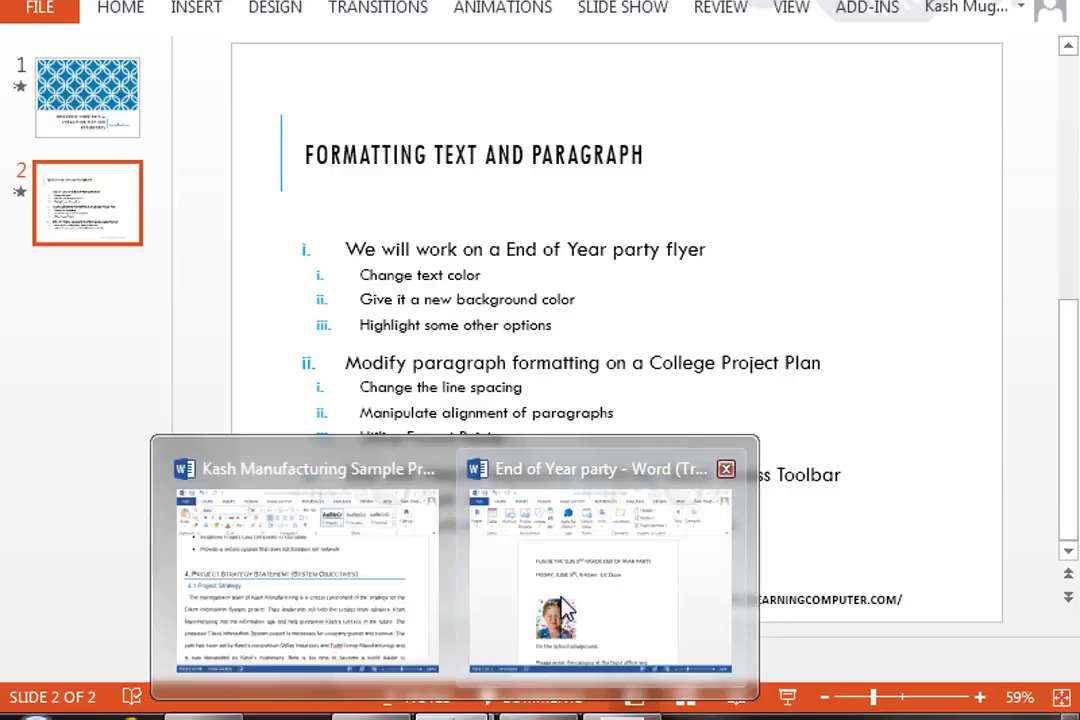
left_click(640, 560)
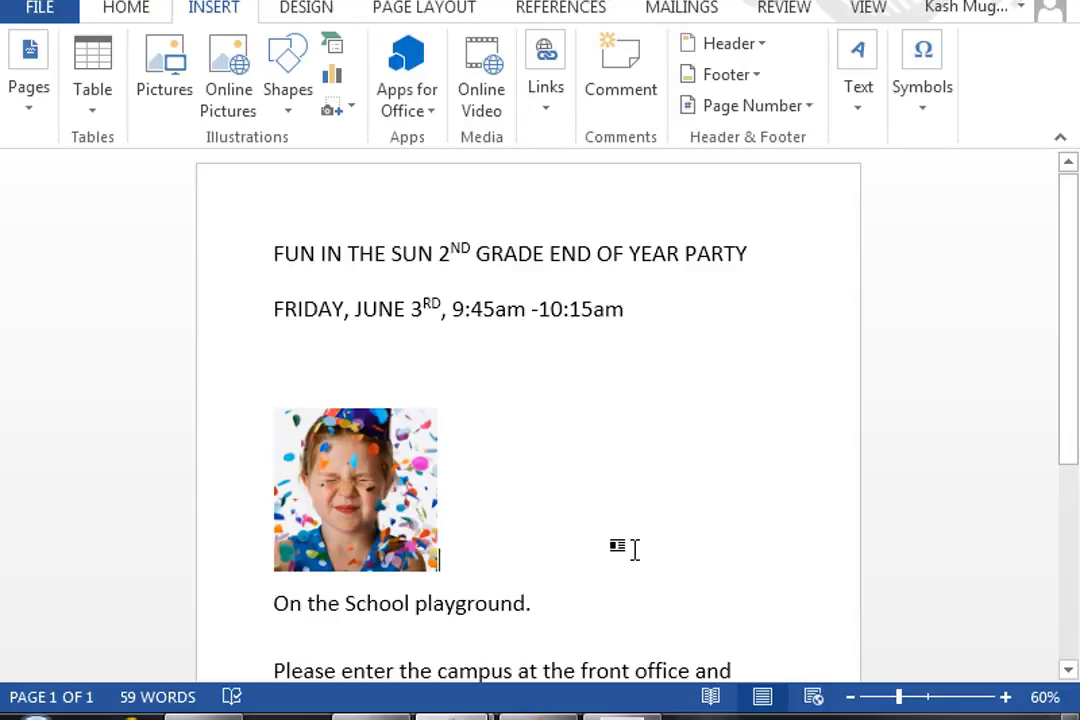
scroll(586, 437, "down", 5)
scroll(590, 440, "down", 2)
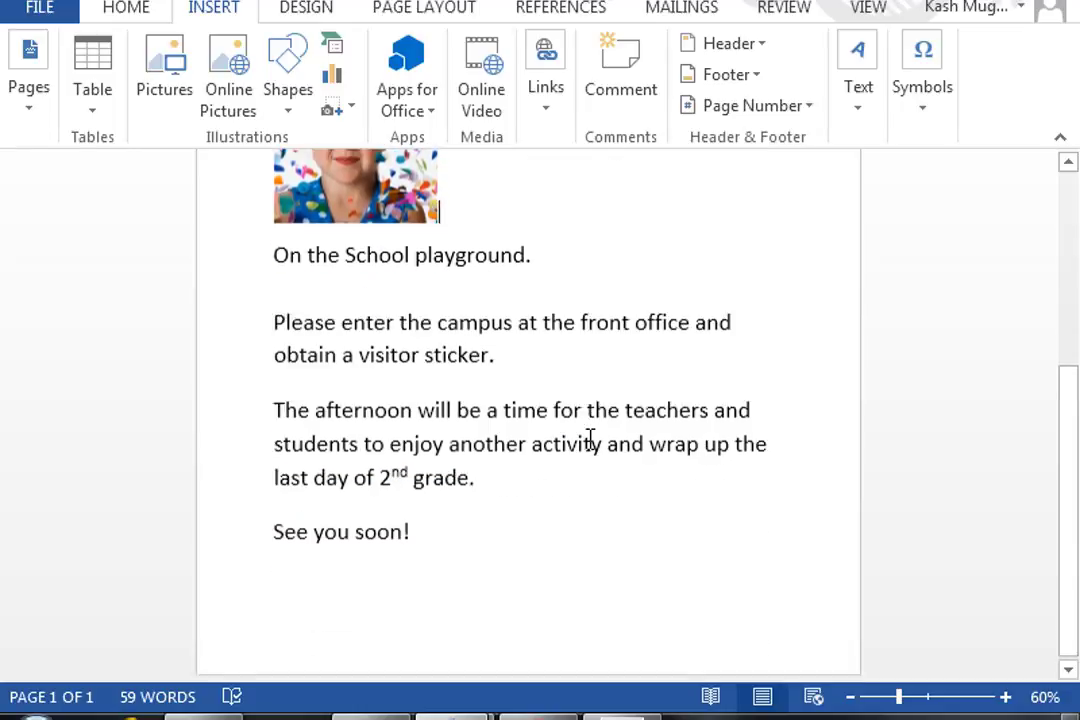
scroll(588, 438, "up", 5)
scroll(587, 438, "up", 1)
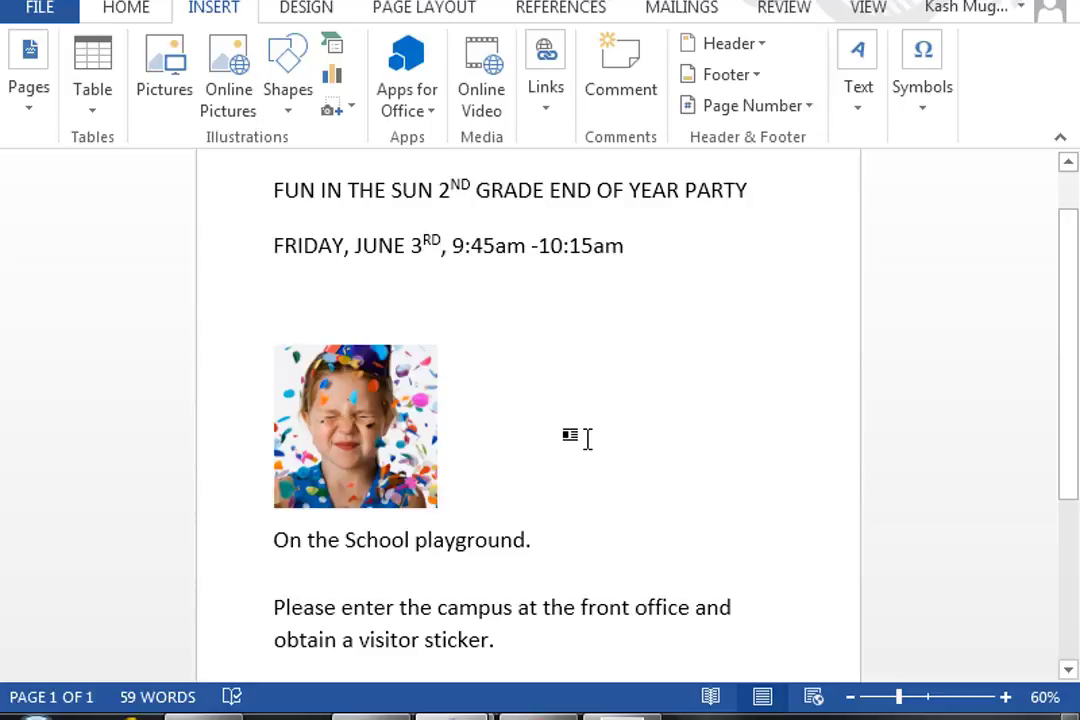
Enlarge the confetti picture proportionally to about 1.7 times its size, keeping it in line with the text
left_click(338, 390)
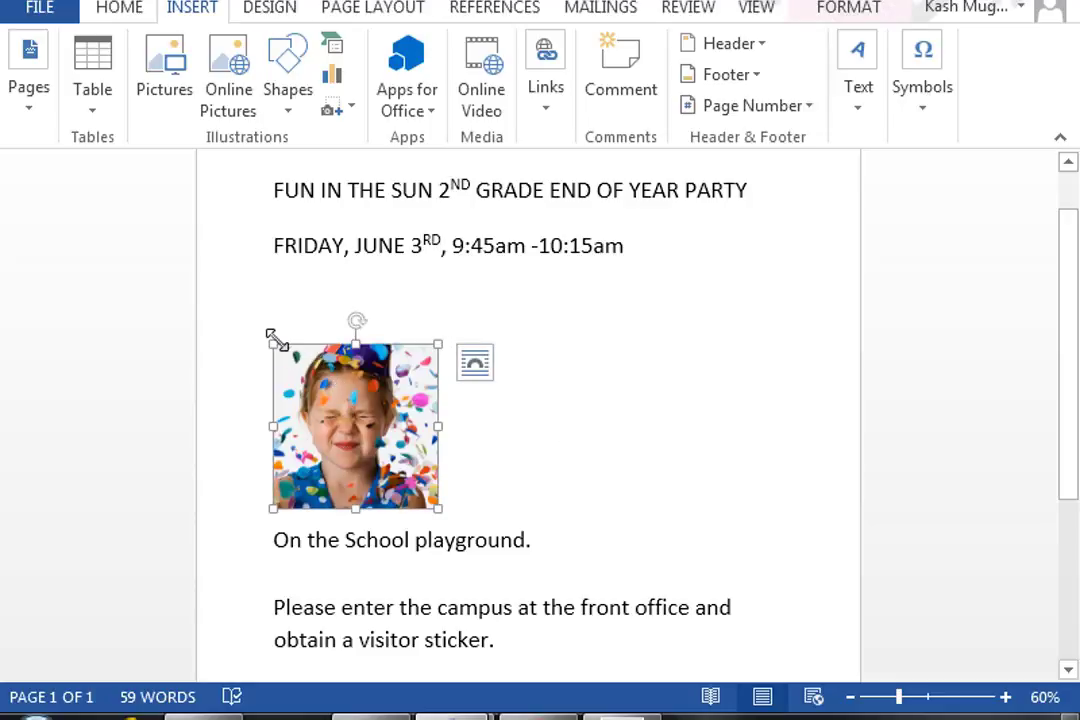
left_click_drag(274, 340, 260, 280)
left_click_drag(436, 405, 465, 375)
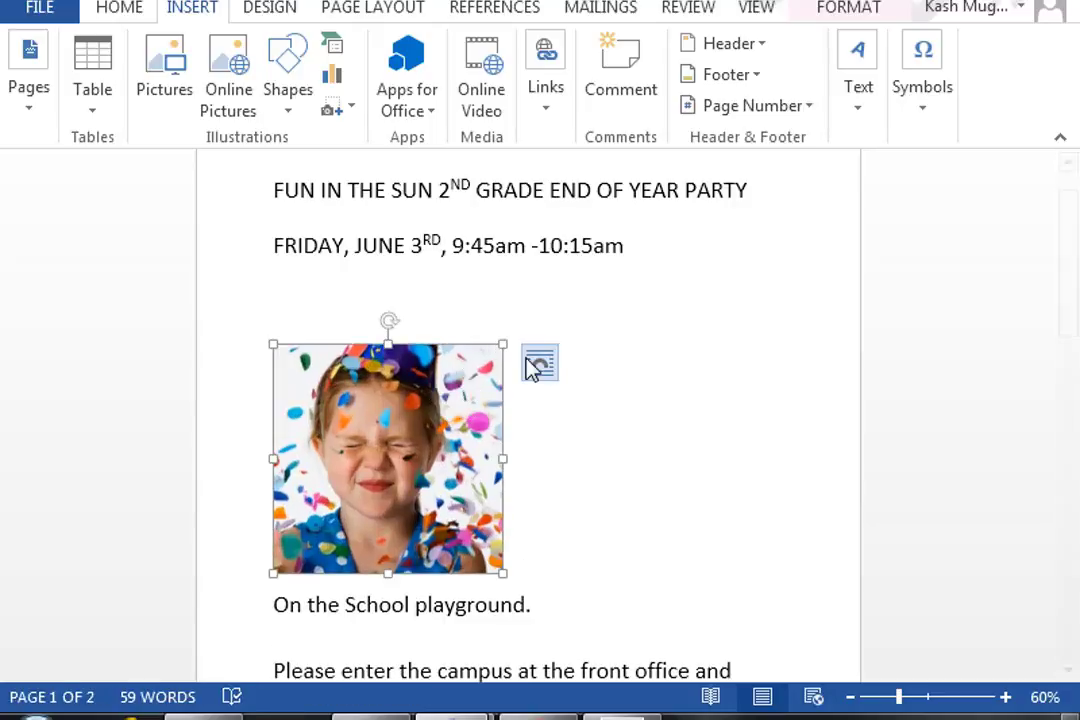
left_click(538, 372)
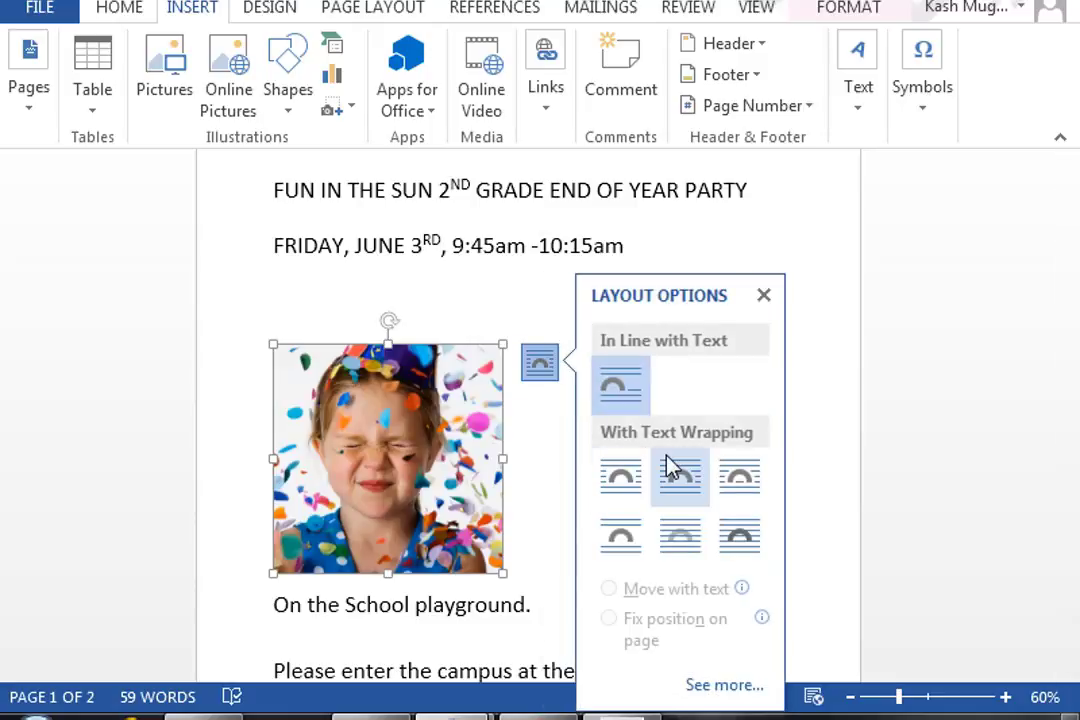
left_click(458, 323)
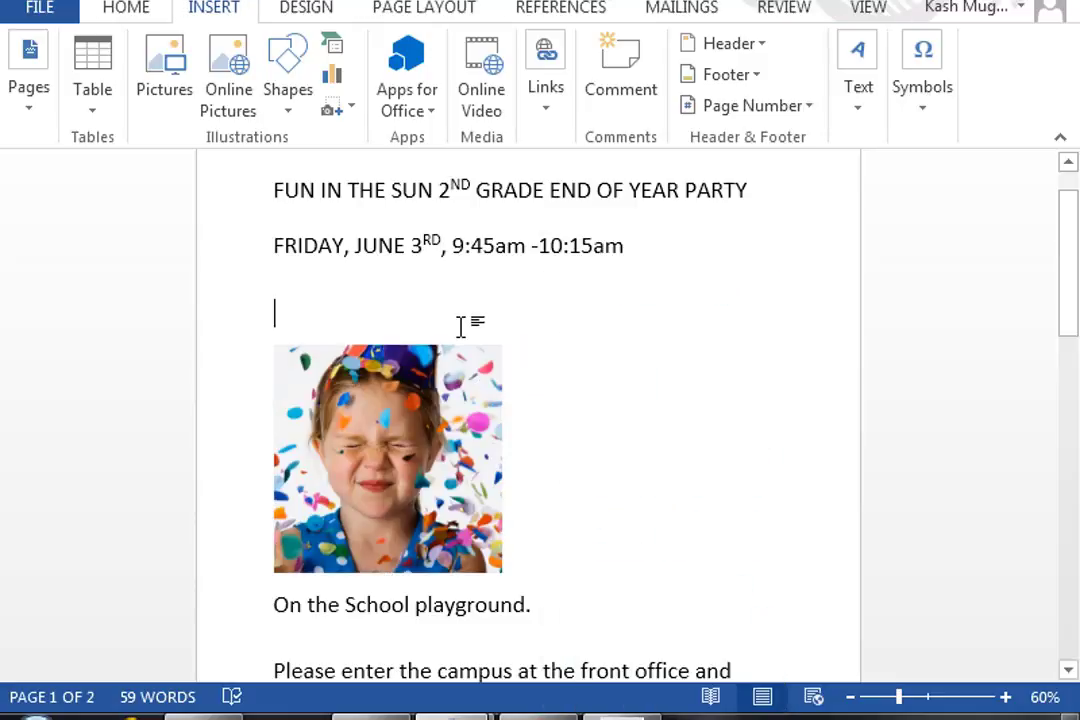
left_click(502, 373)
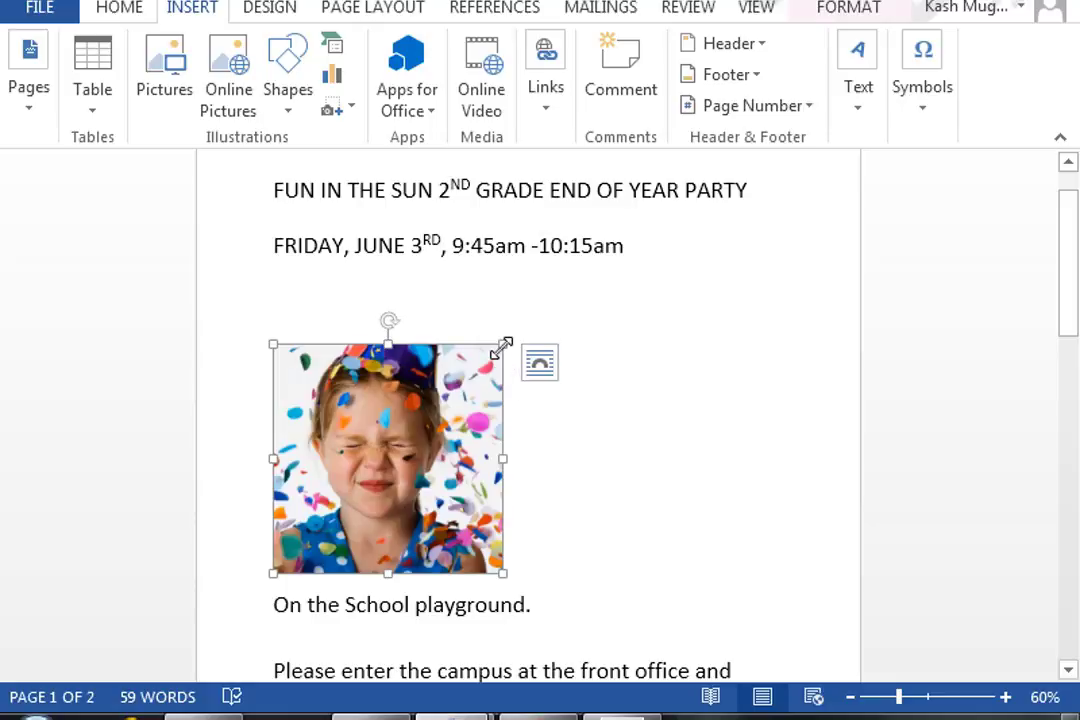
left_click_drag(502, 345, 551, 311)
left_click_drag(499, 400, 494, 361)
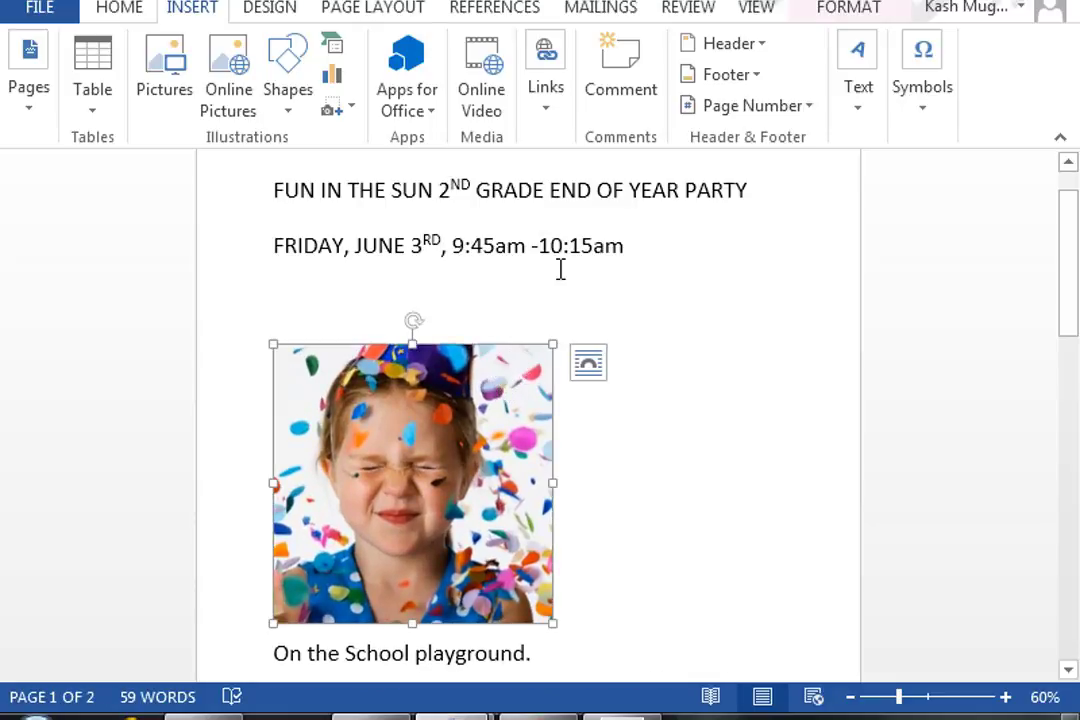
Set the whole title line "FUN IN THE SUN 2ND GRADE END OF YEAR PARTY" to font size 26 and bold
left_click(120, 10)
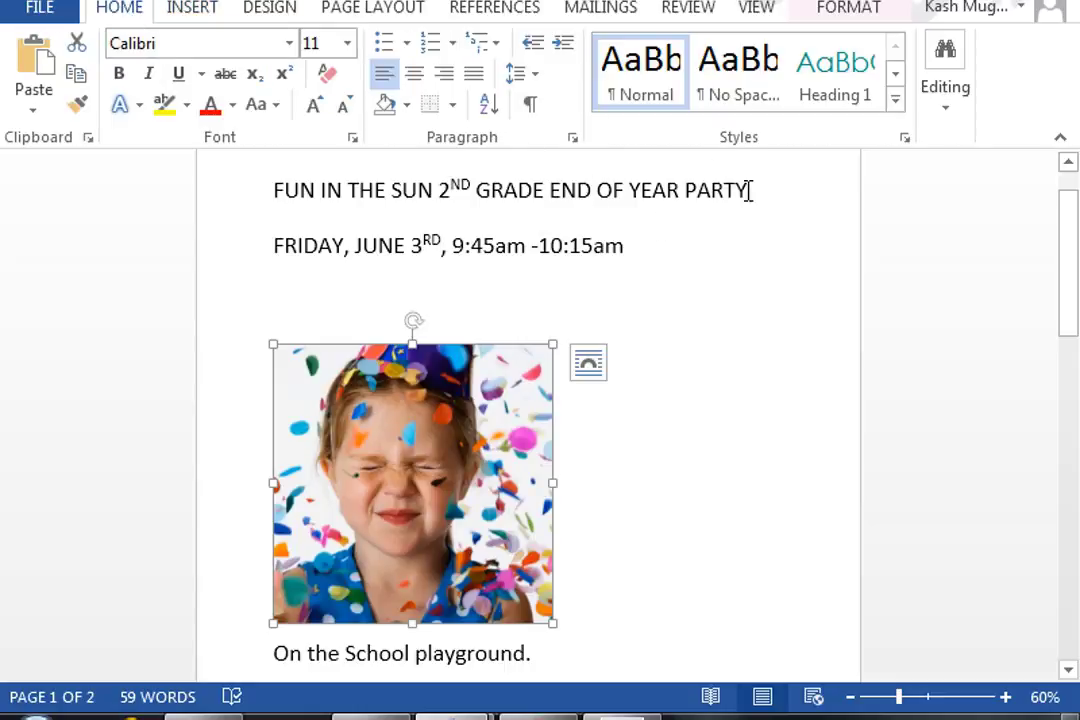
left_click_drag(753, 190, 290, 215)
left_click(289, 213)
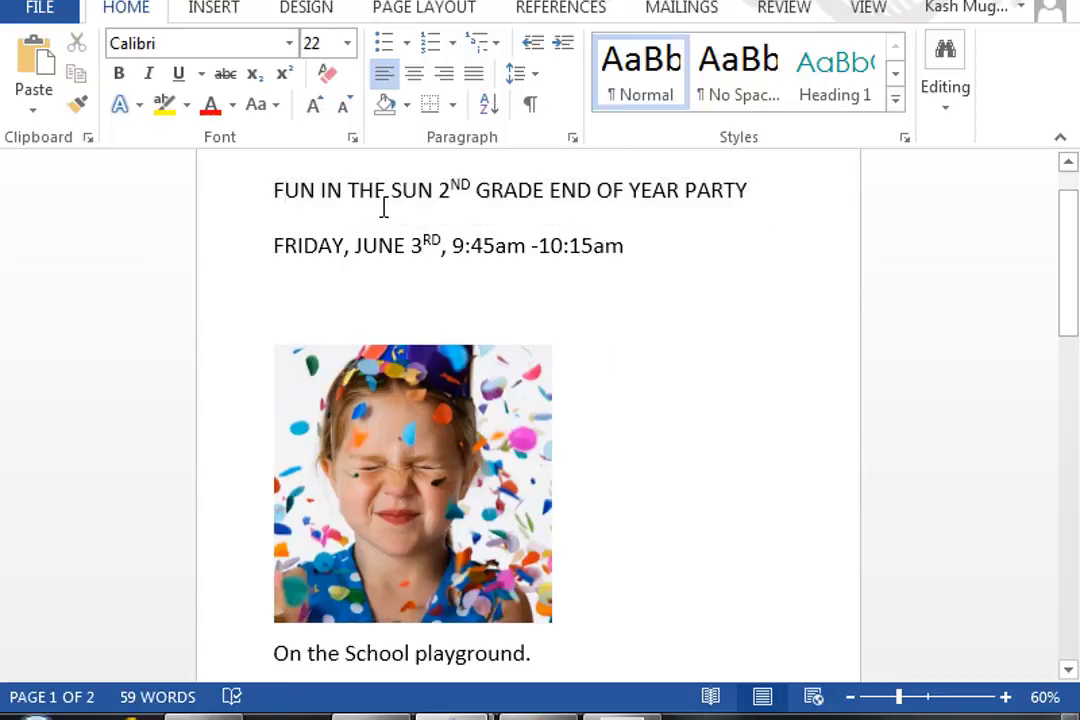
left_click(500, 186)
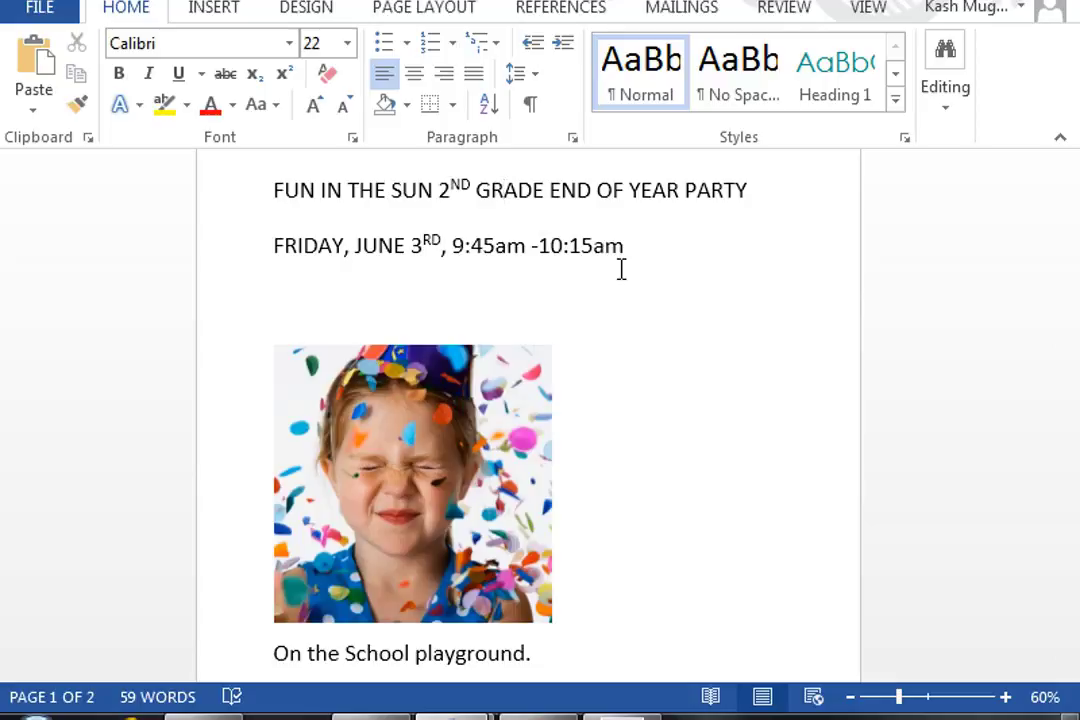
key("shift+Home")
key("Left")
key("shift+Down")
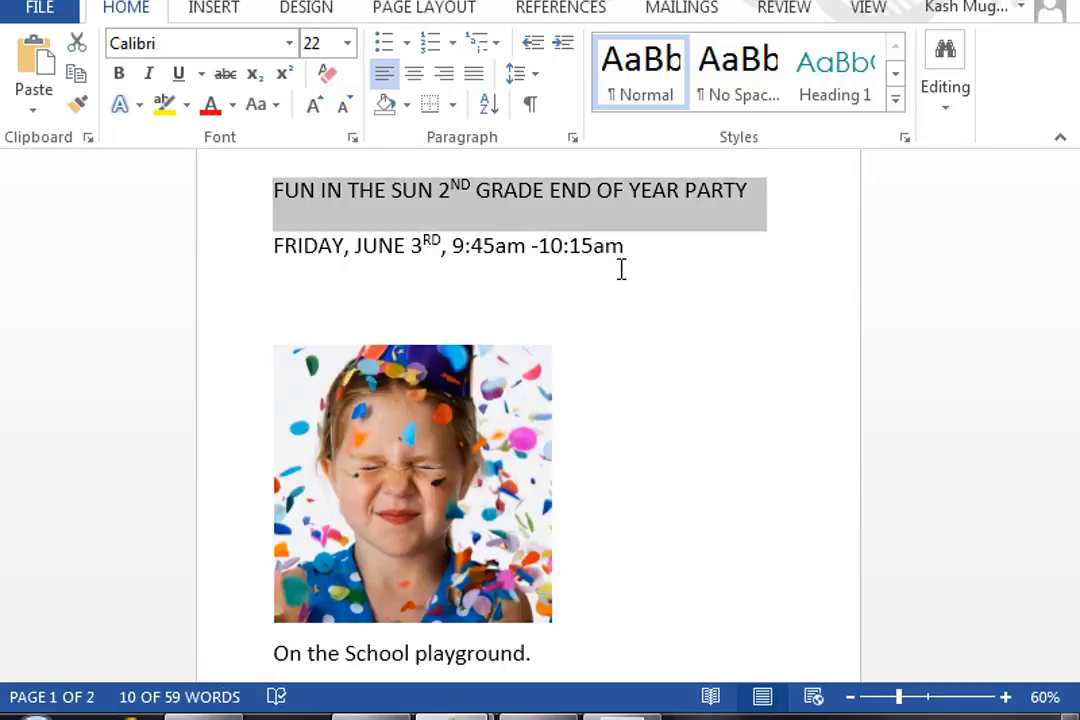
left_click_drag(764, 193, 270, 227)
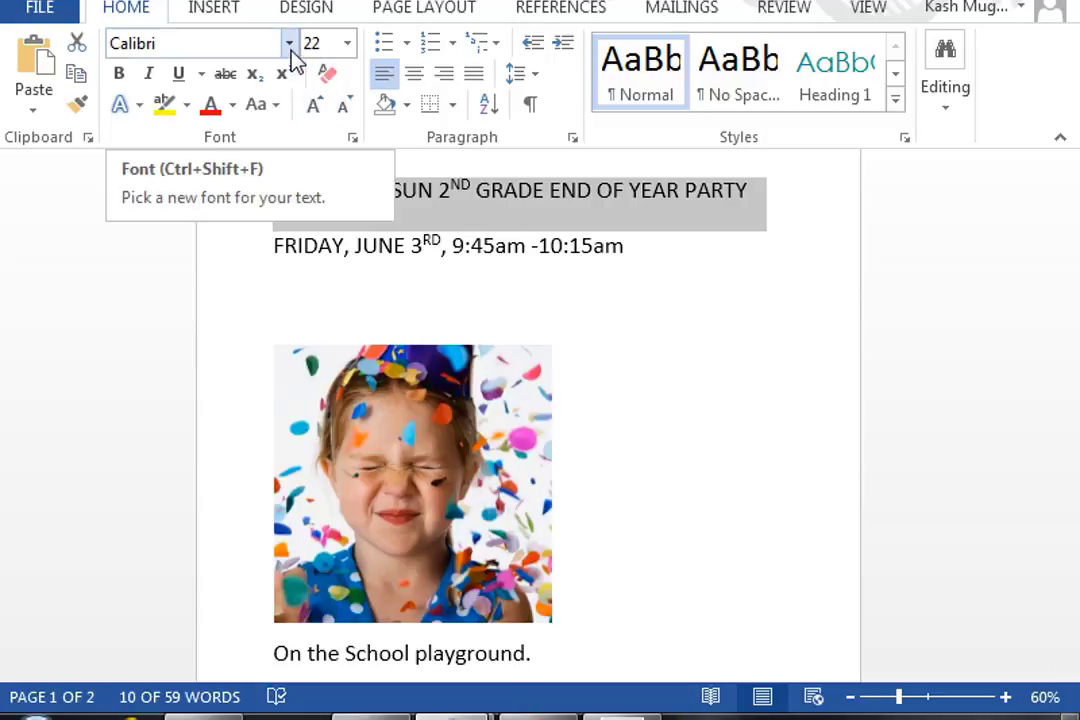
left_click(347, 43)
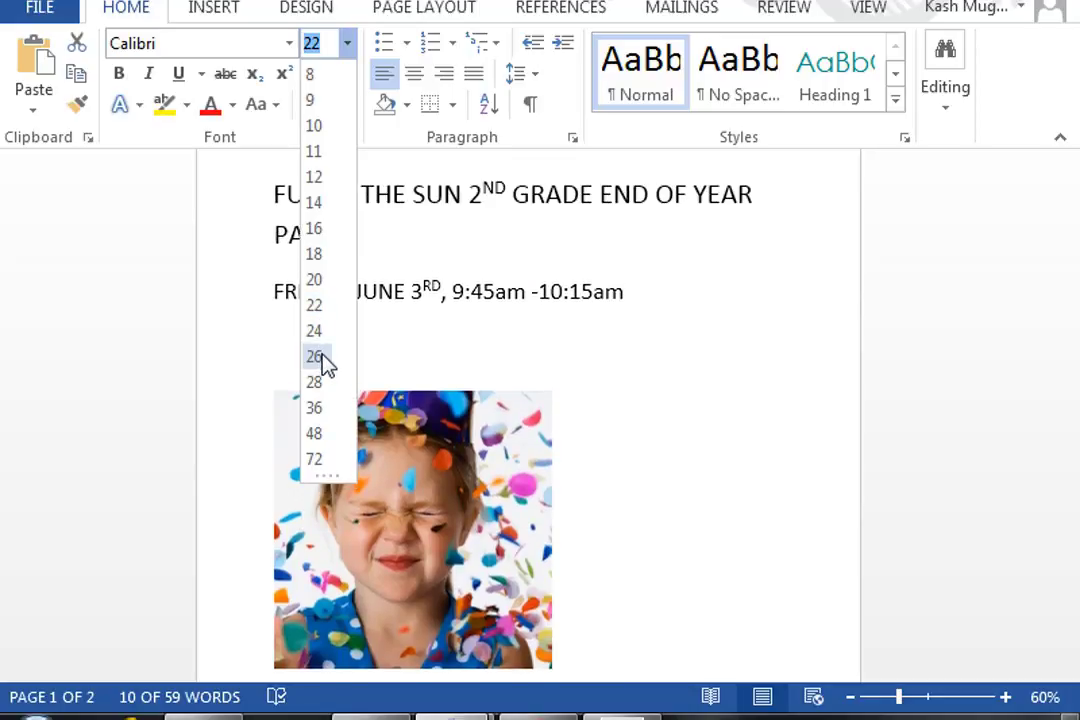
left_click(314, 357)
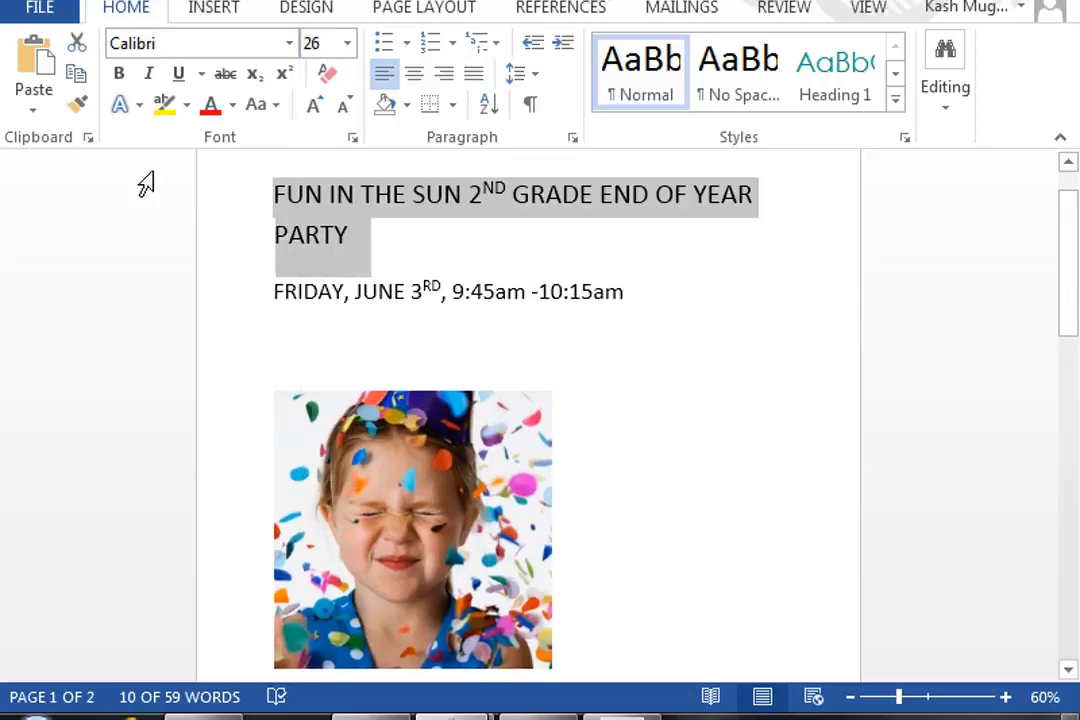
left_click(120, 75)
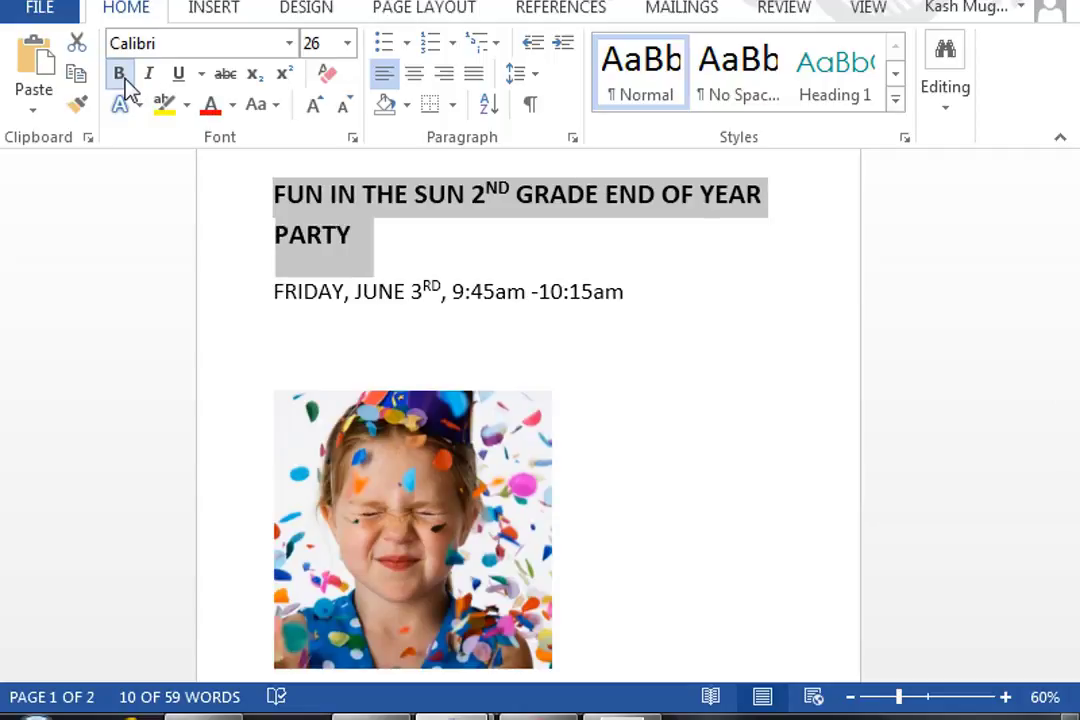
Change the title's font color to bright red, chosen from the standard palette under More Colors
left_click(233, 108)
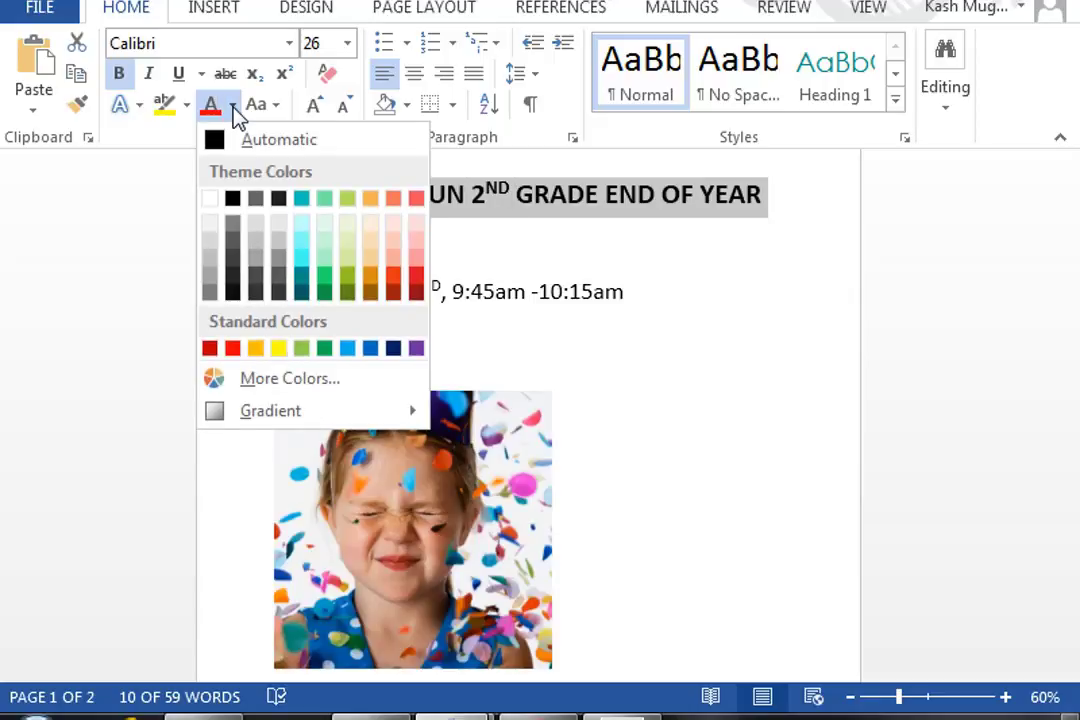
left_click(275, 385)
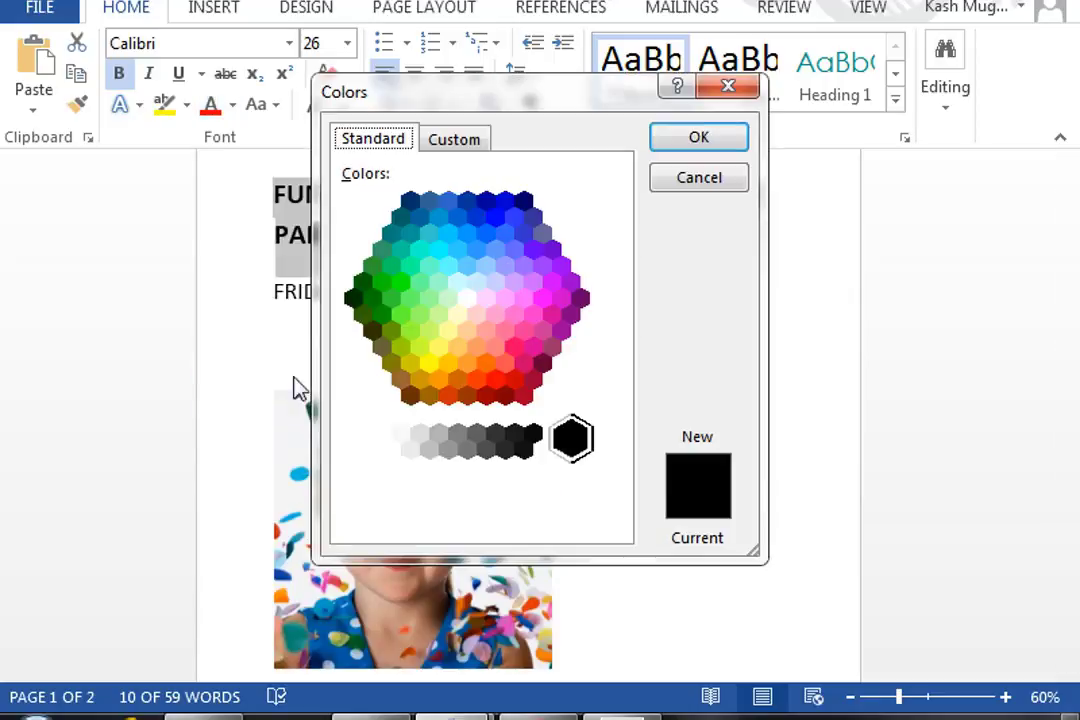
left_click(495, 380)
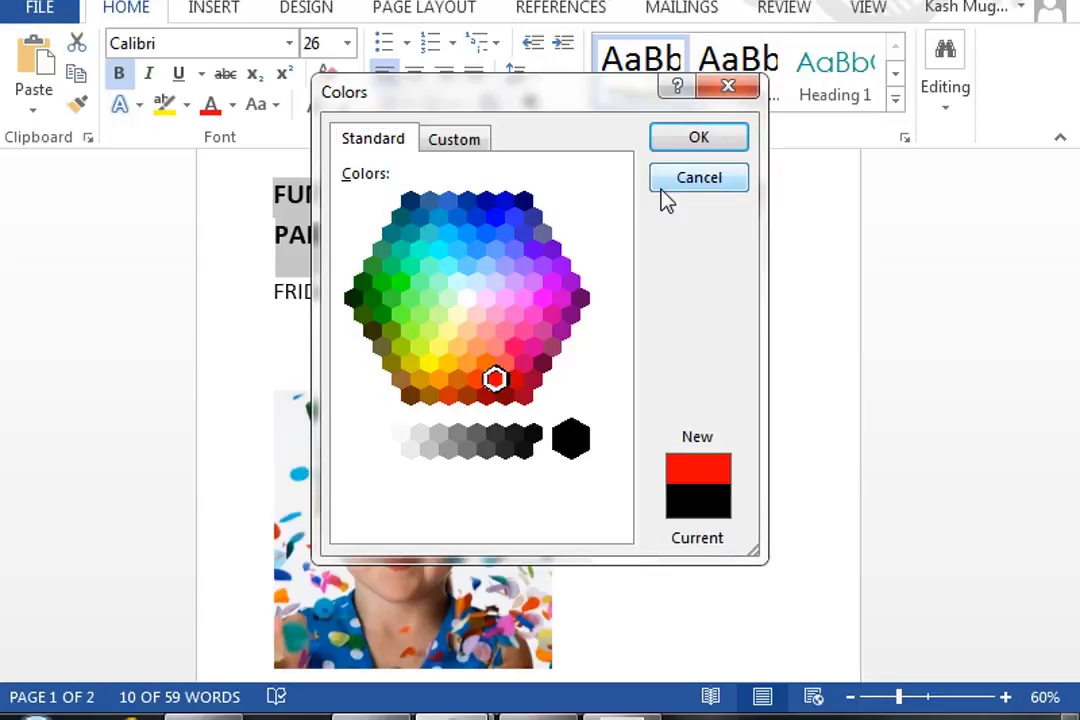
left_click(700, 140)
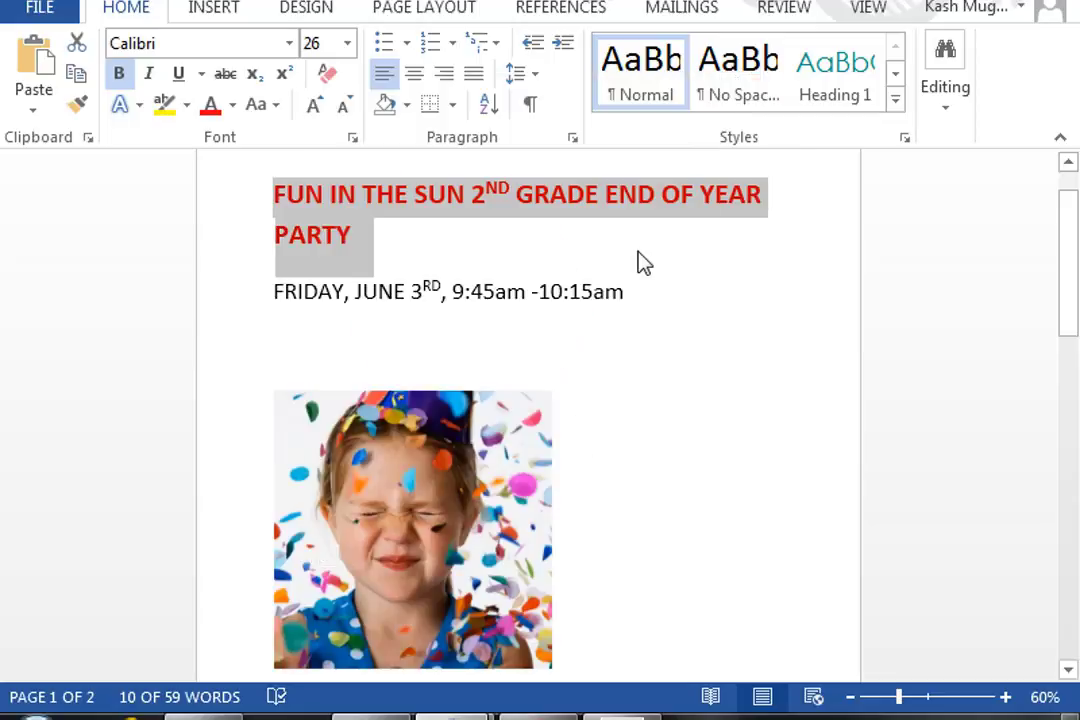
left_click(578, 346)
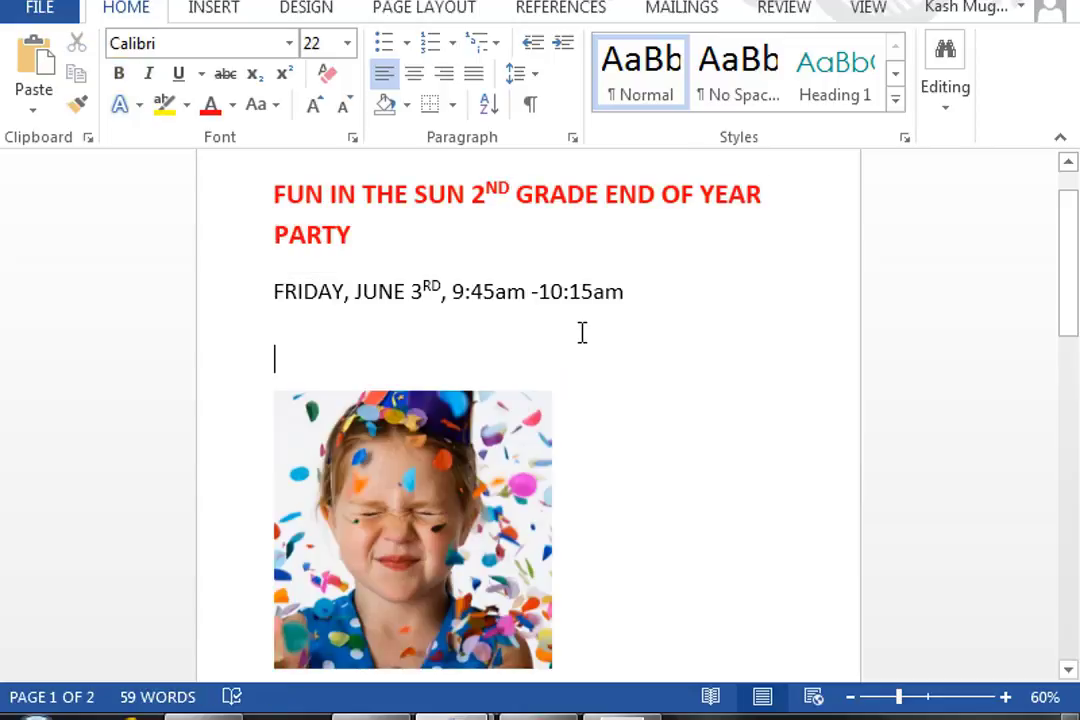
Highlight the whole two-line title in yellow
left_click_drag(359, 236, 266, 195)
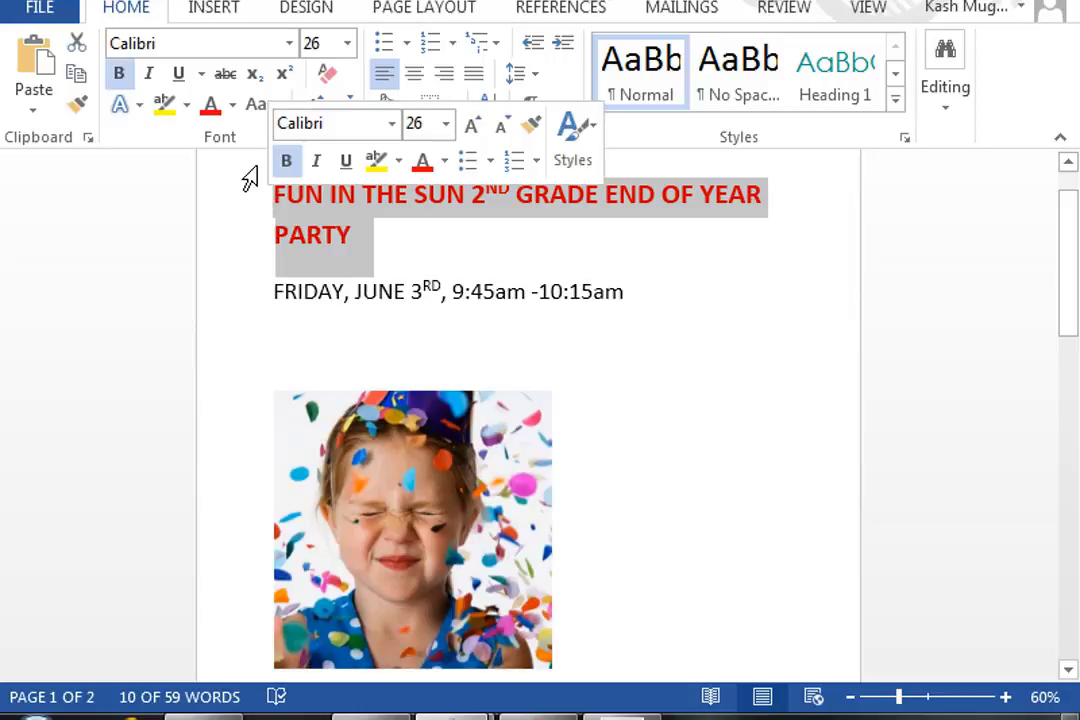
left_click(187, 108)
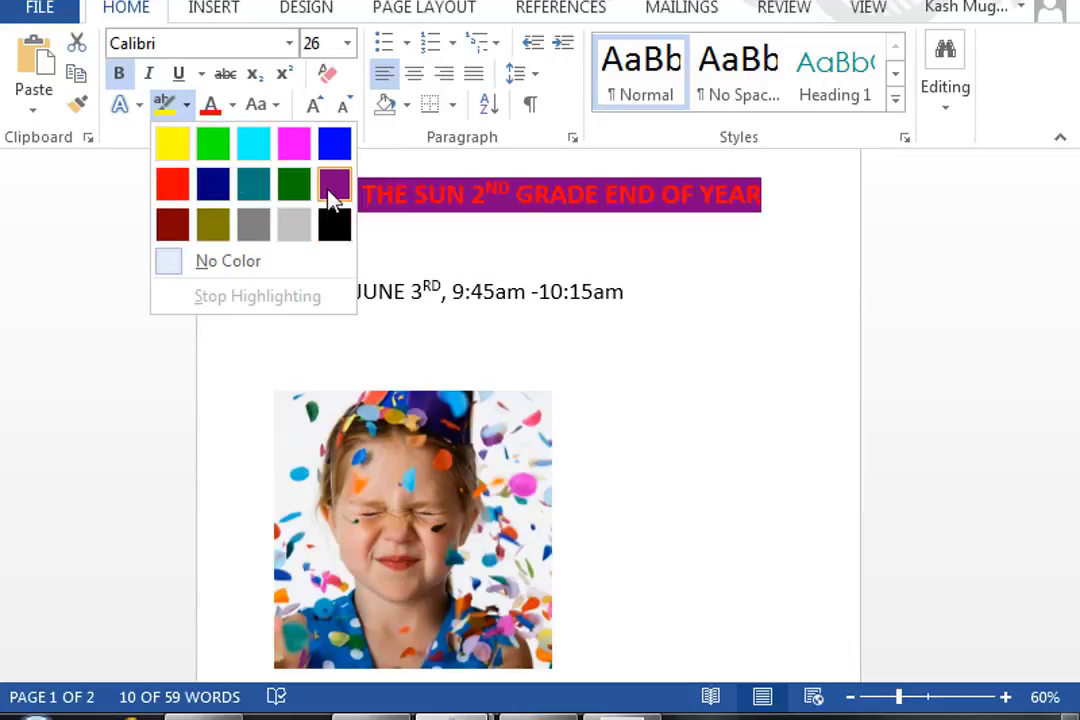
left_click(172, 155)
key("Left")
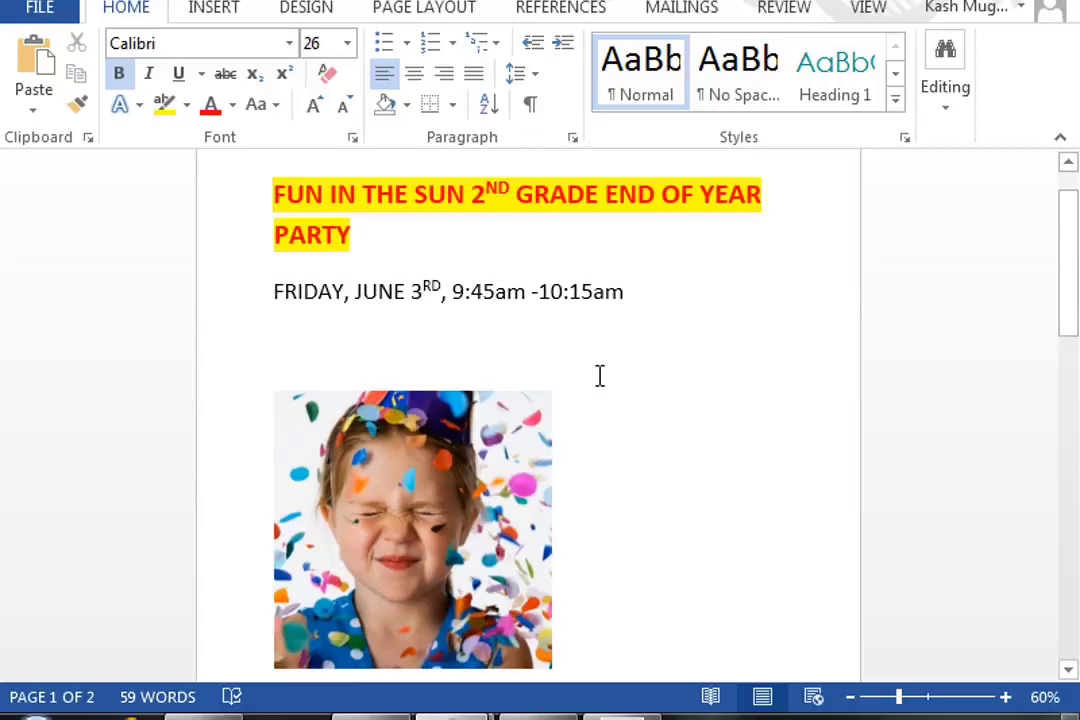
Make the date and time line "FRIDAY, JUNE 3RD, 9:45am -10:15am" bold and underlined
left_click_drag(634, 296, 221, 315)
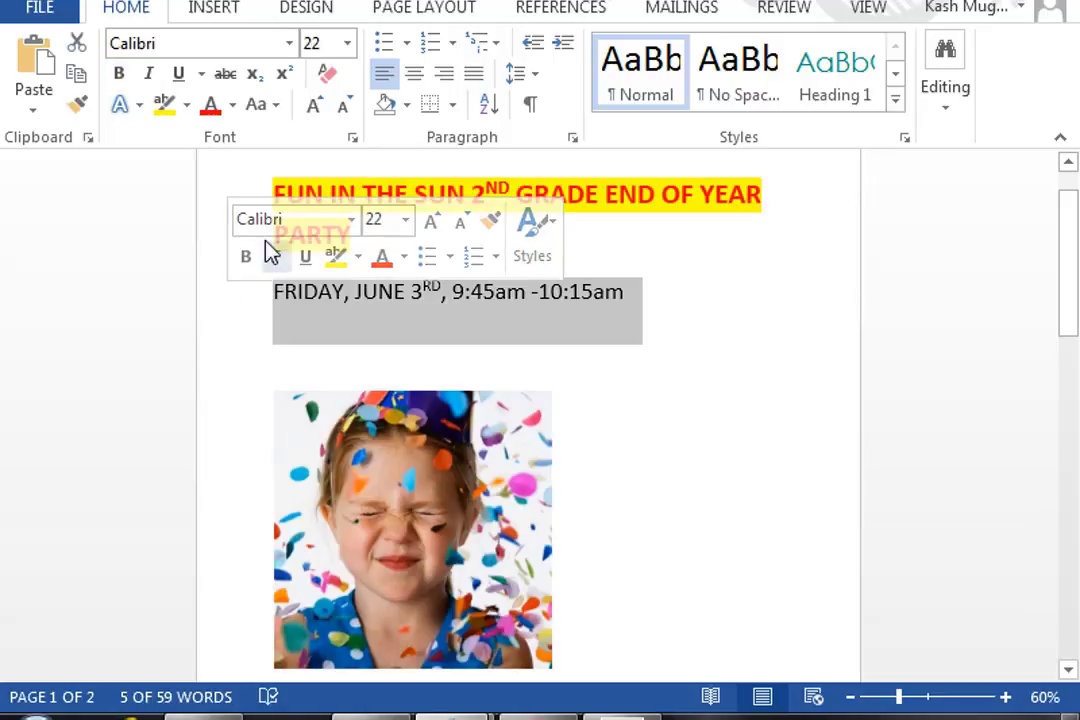
left_click(117, 80)
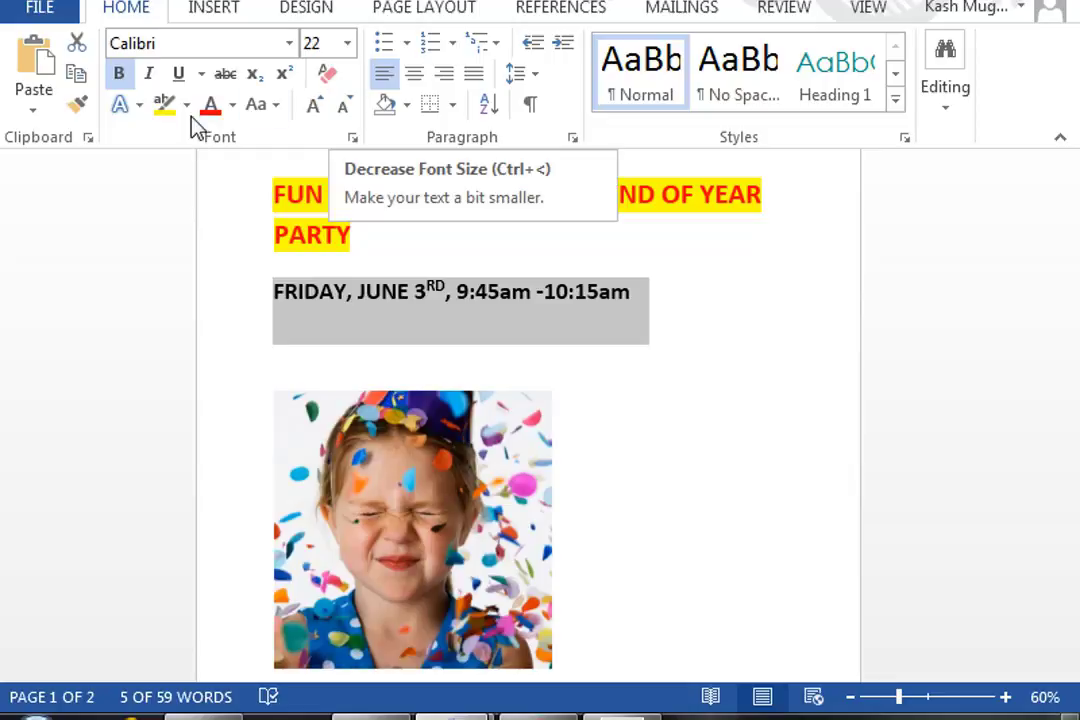
left_click(178, 74)
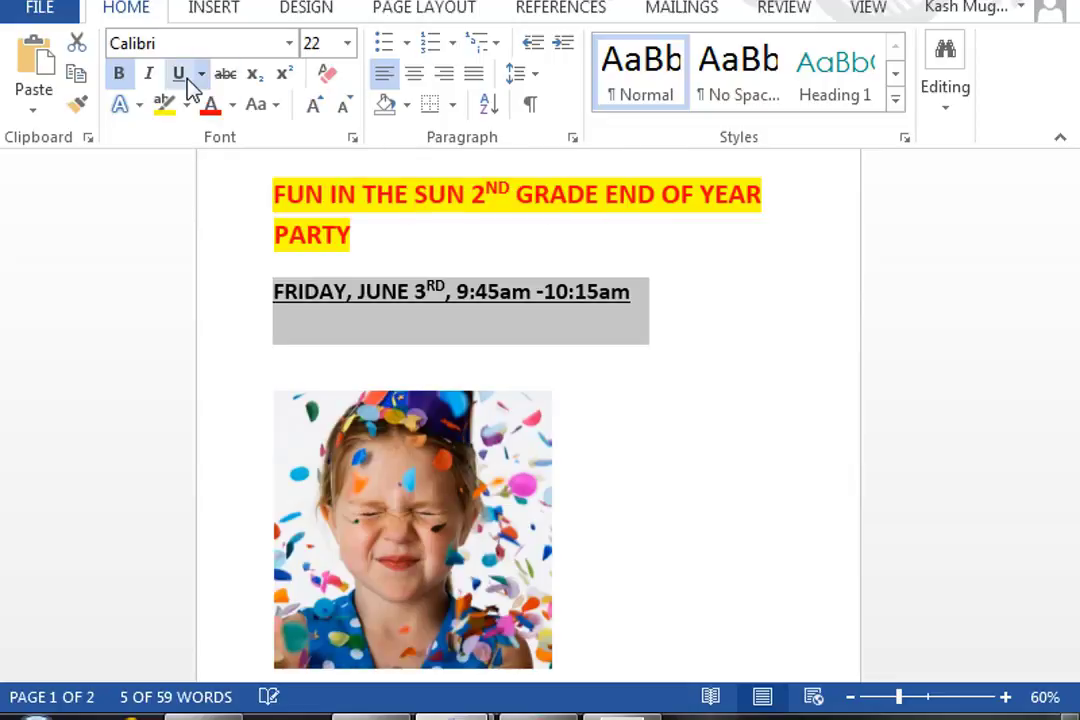
left_click(538, 348)
scroll(721, 381, "down", 2)
scroll(721, 381, "up", 2)
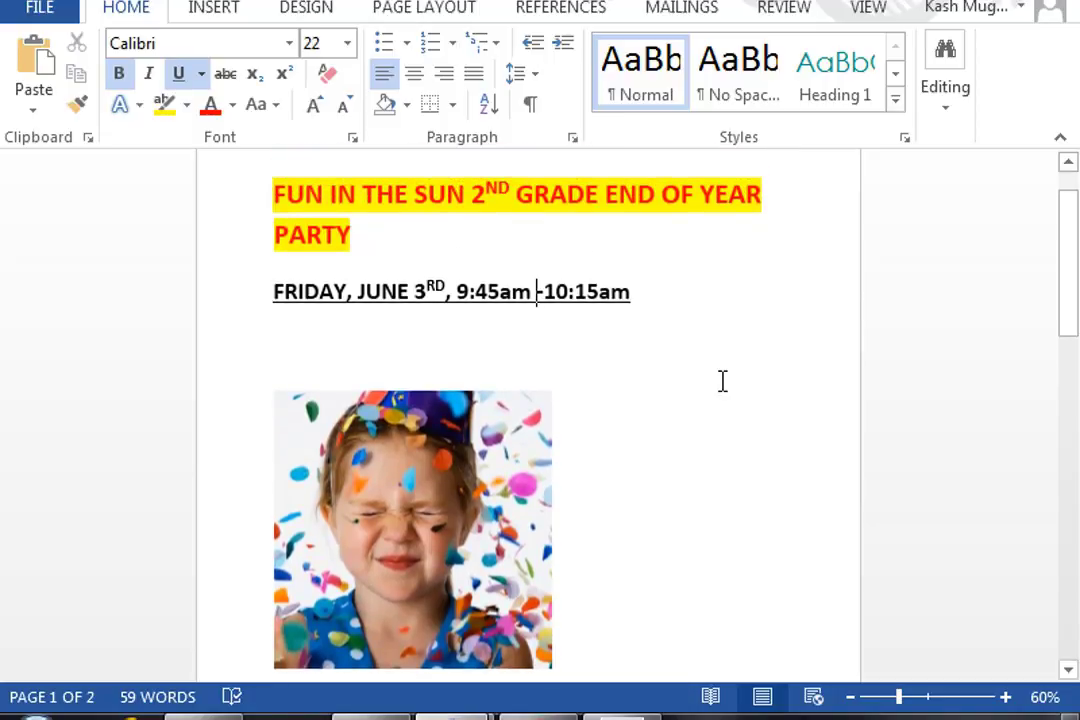
Italicize the sentence "Please enter the campus at the front office and obtain a visitor sticker." below the picture
scroll(722, 381, "down", 8)
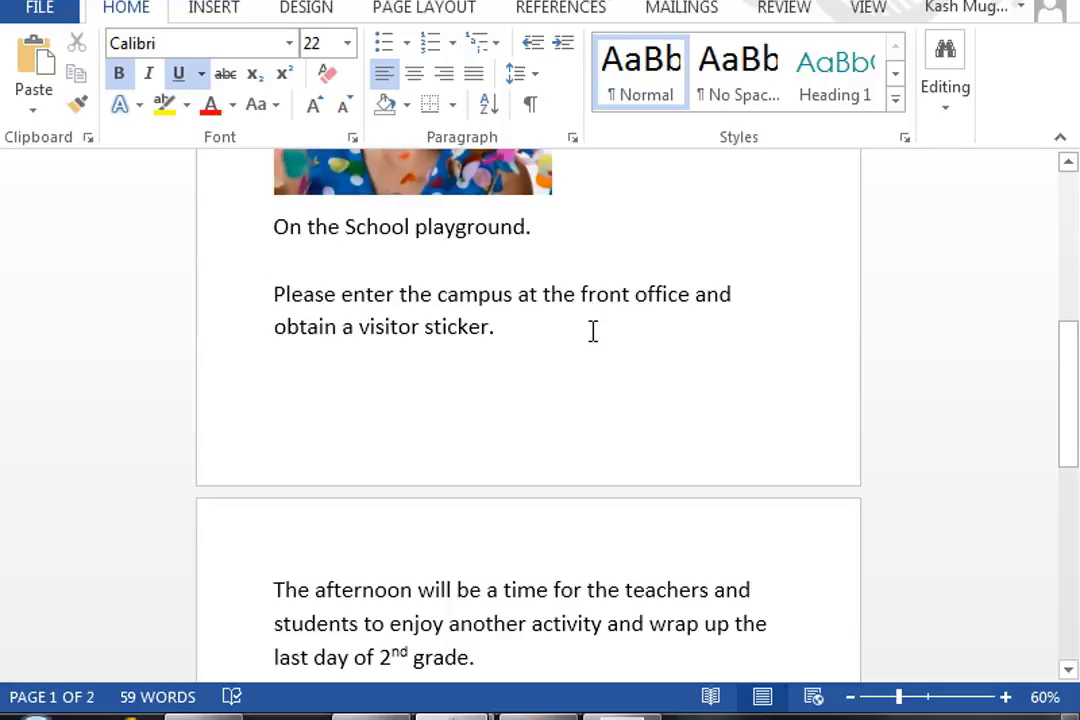
left_click_drag(388, 309, 273, 300)
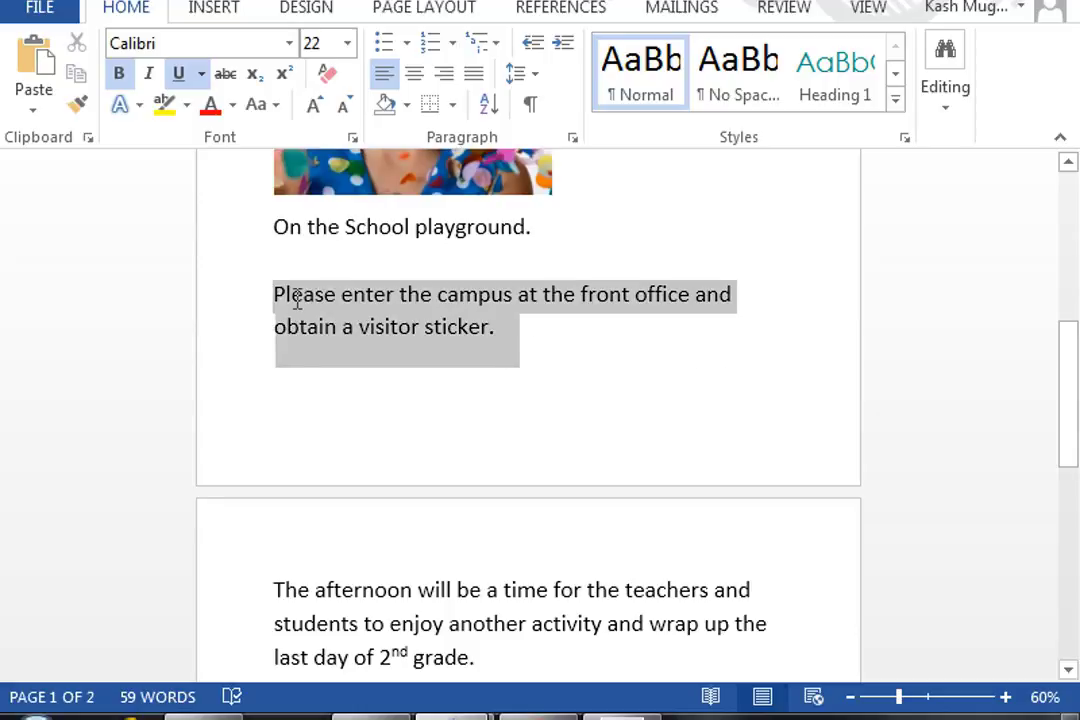
left_click(150, 75)
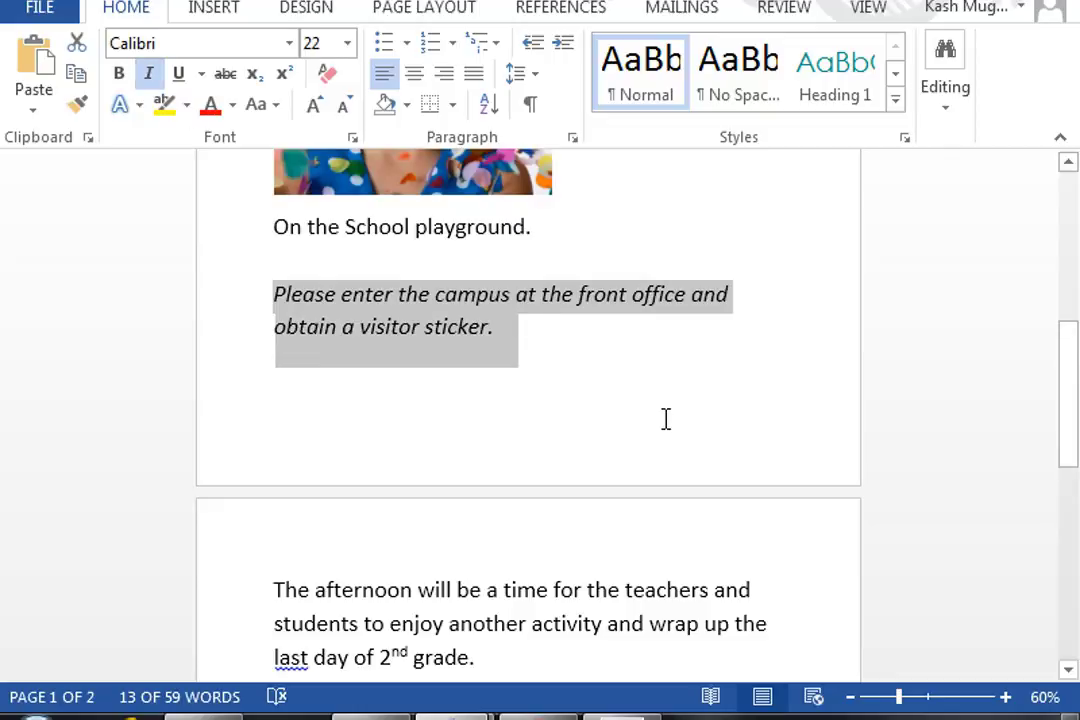
left_click(555, 392)
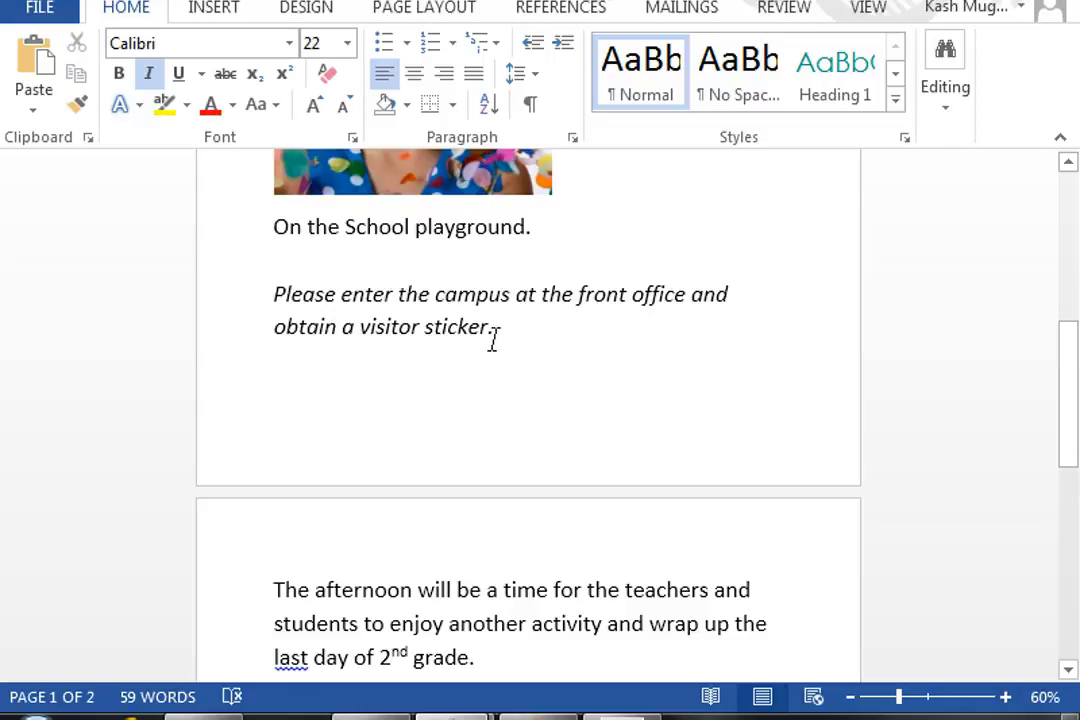
Set the font color of the "Please enter the campus" sentence to the standard green
left_click_drag(417, 330, 272, 300)
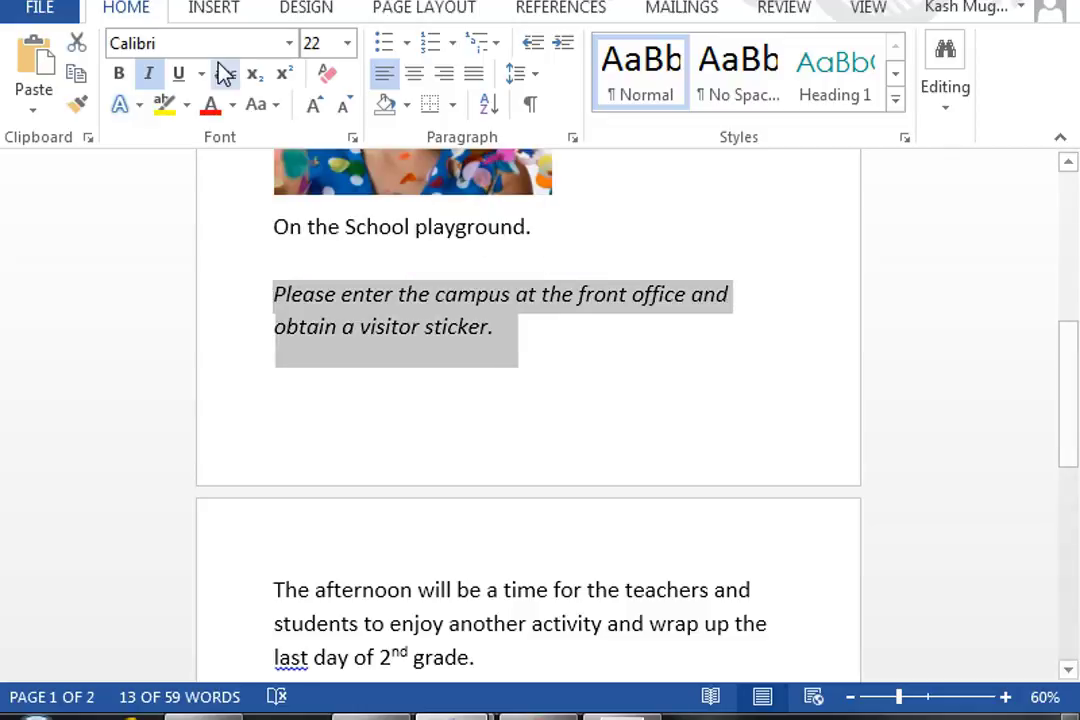
left_click(232, 104)
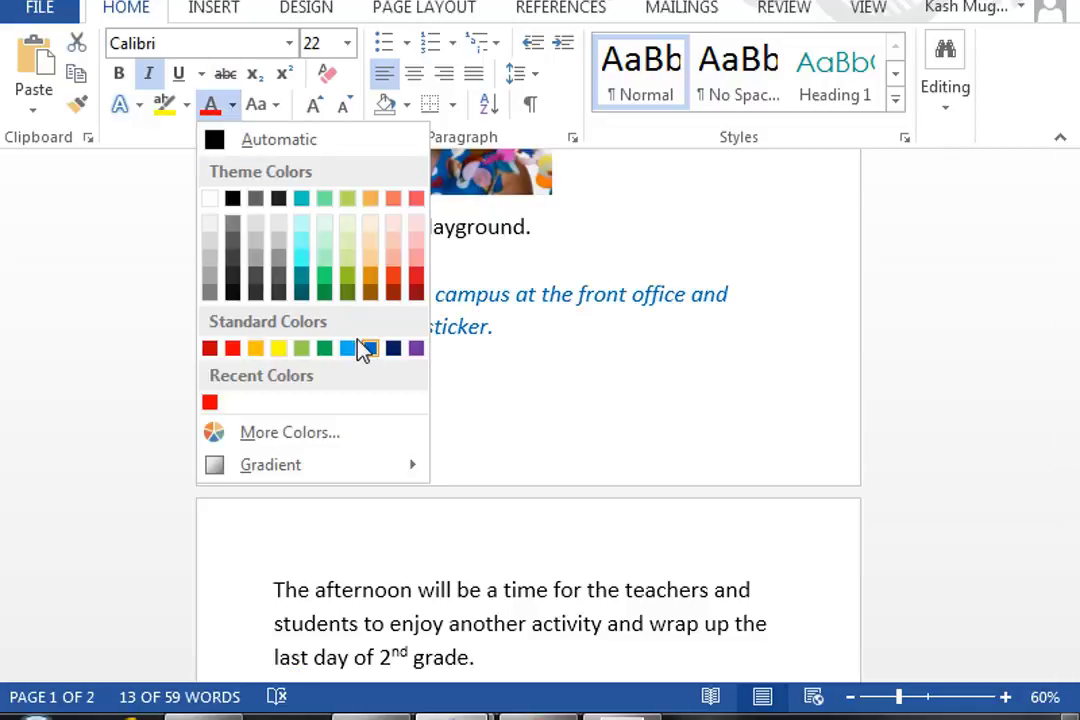
left_click(322, 350)
left_click(717, 430)
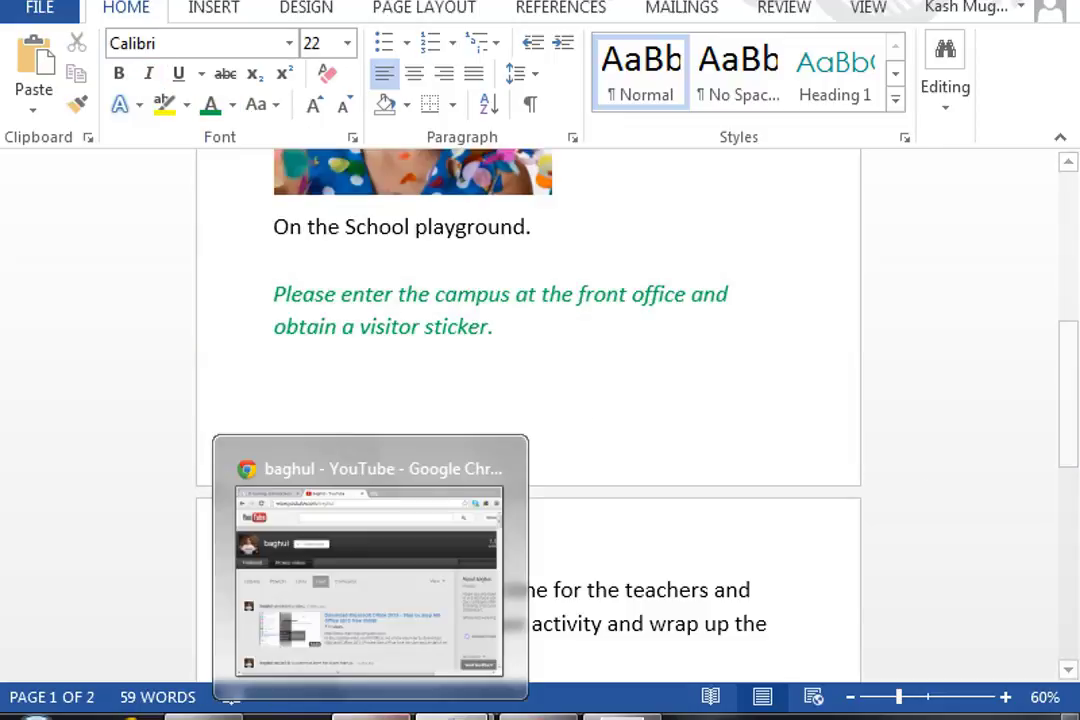
Copy the formatting of the "Please enter the campus" sentence onto the afternoon paragraph and the "See you soon!" line with Format Painter
left_click_drag(510, 330, 238, 293)
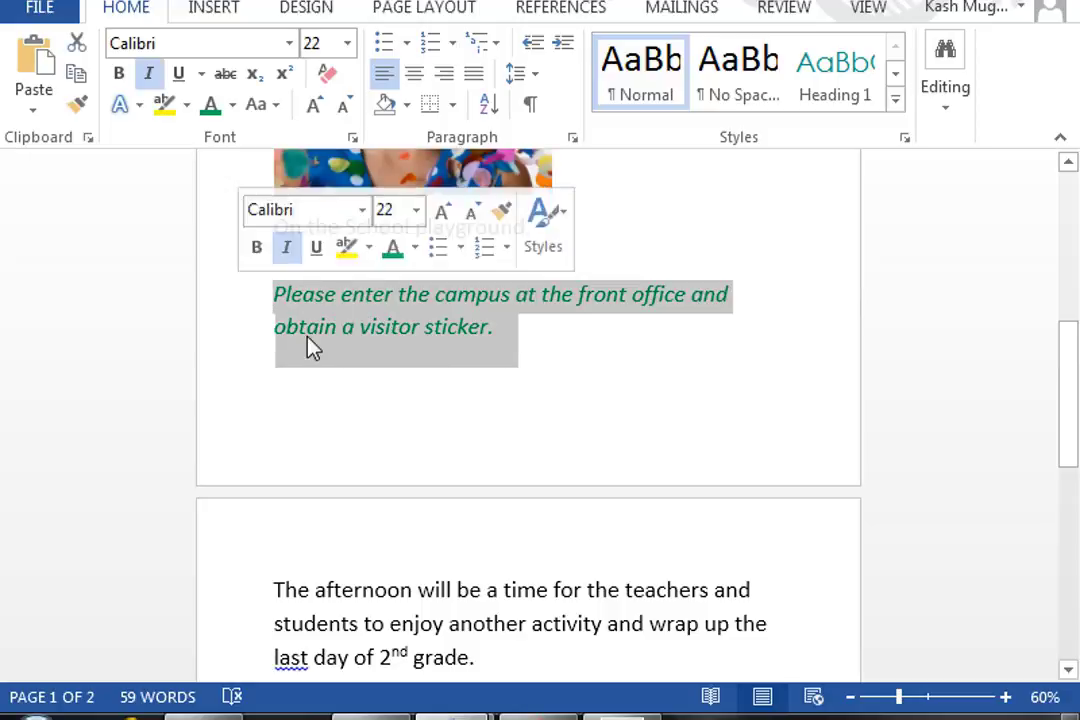
scroll(333, 407, "down", 2)
left_click_drag(493, 546, 265, 480)
left_click(478, 243)
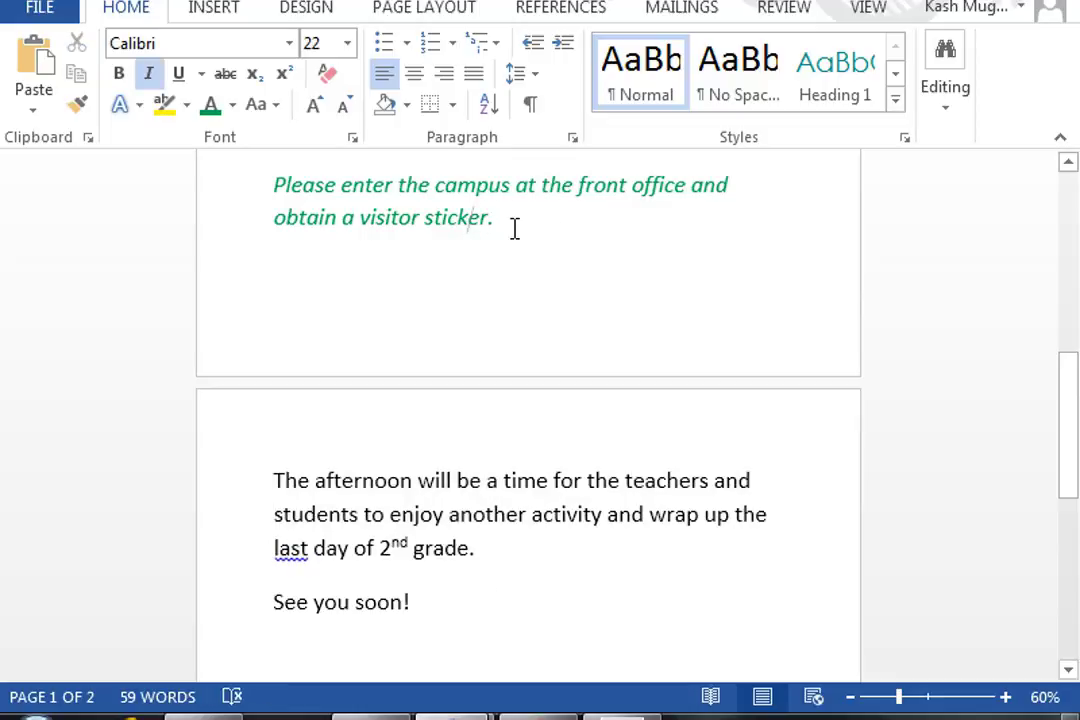
left_click_drag(446, 224, 272, 202)
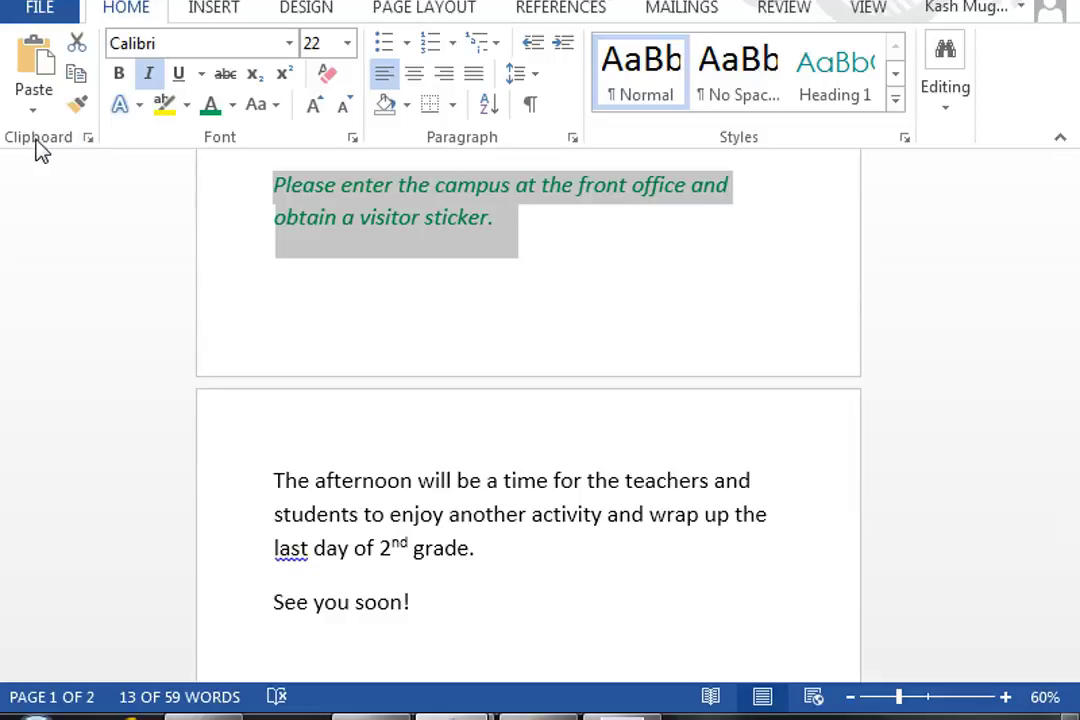
left_click(82, 108)
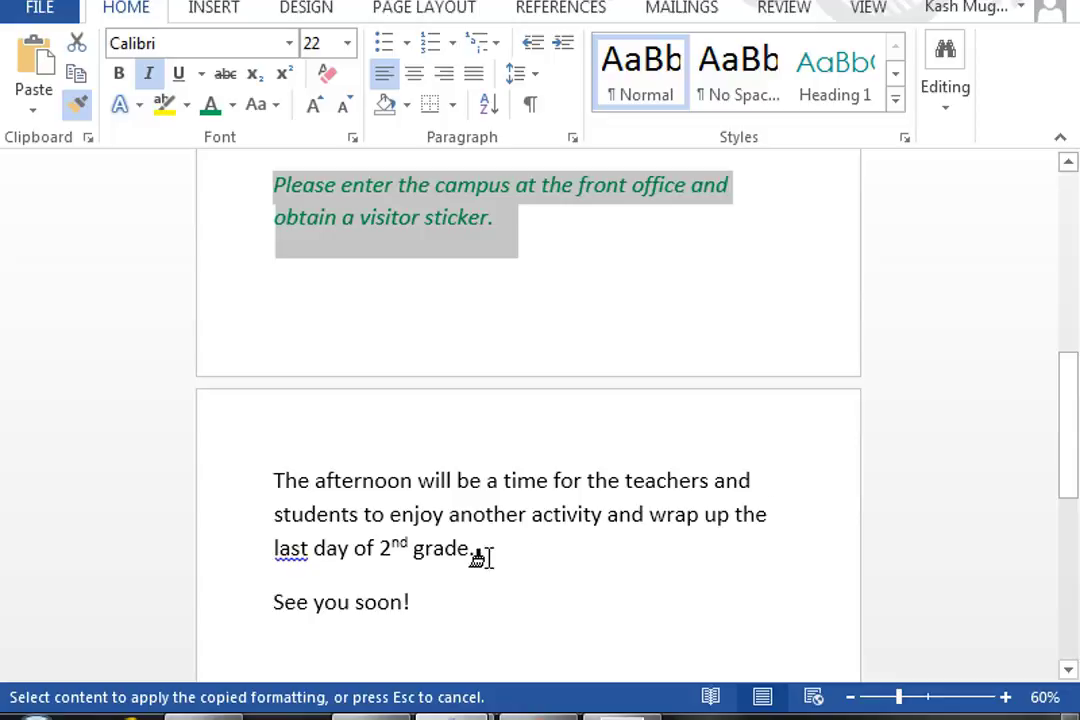
mouse_move(478, 552)
left_mouse_down()
mouse_move(446, 552)
mouse_move(274, 487)
left_mouse_up()
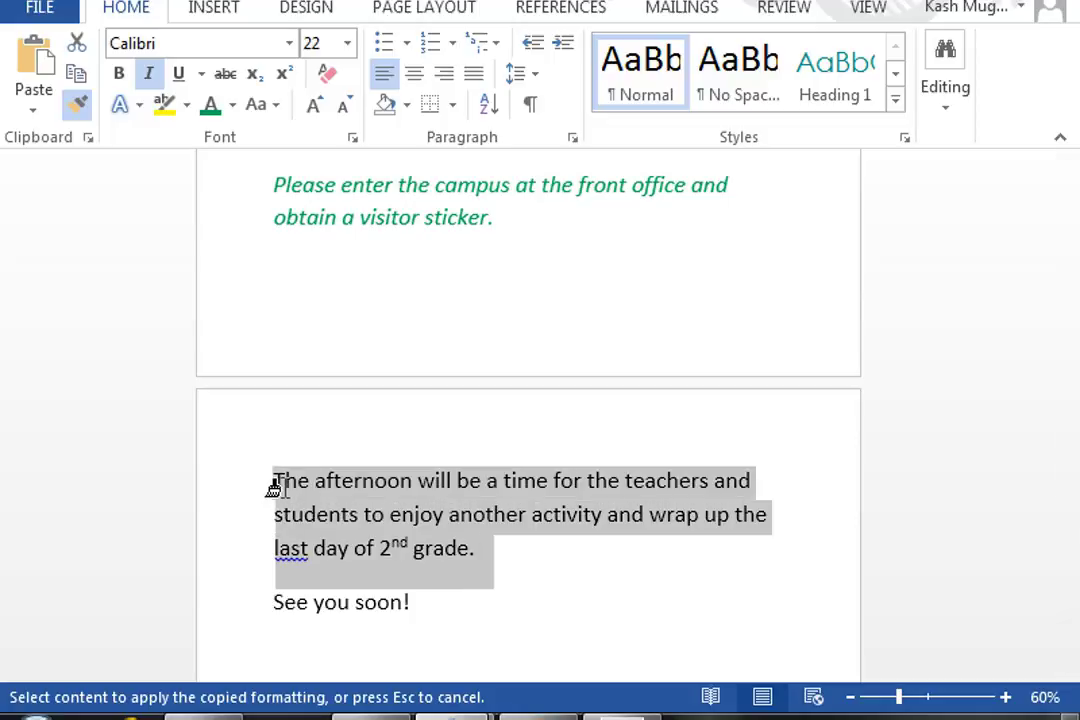
left_click_drag(274, 487, 274, 487)
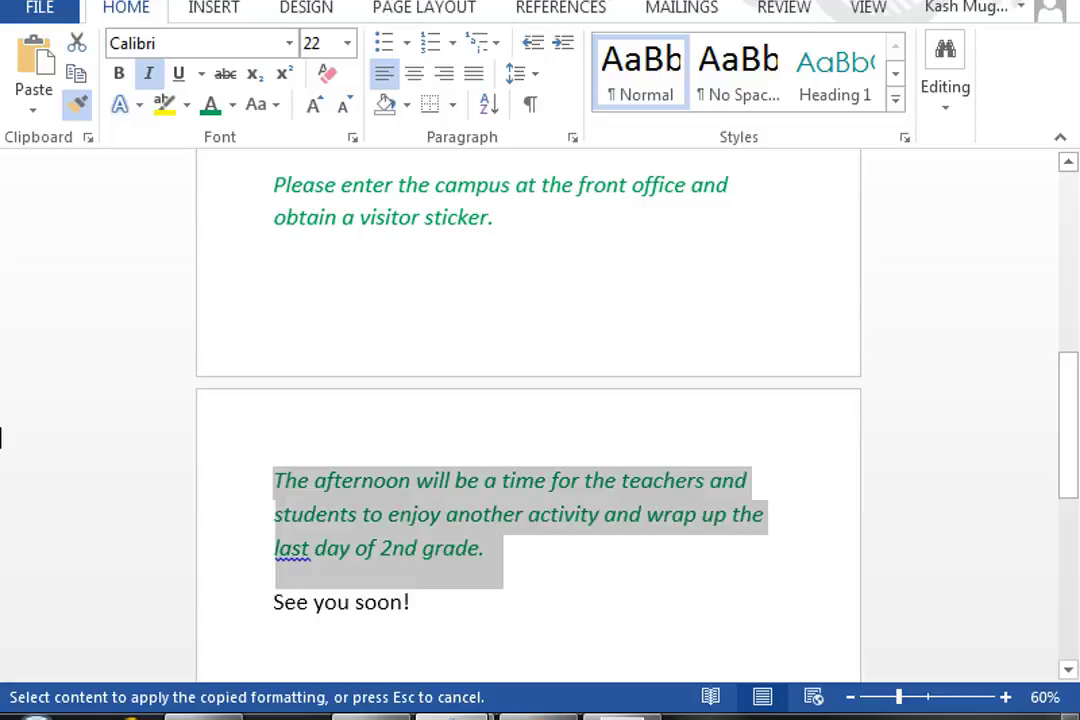
scroll(505, 548, "down", 1)
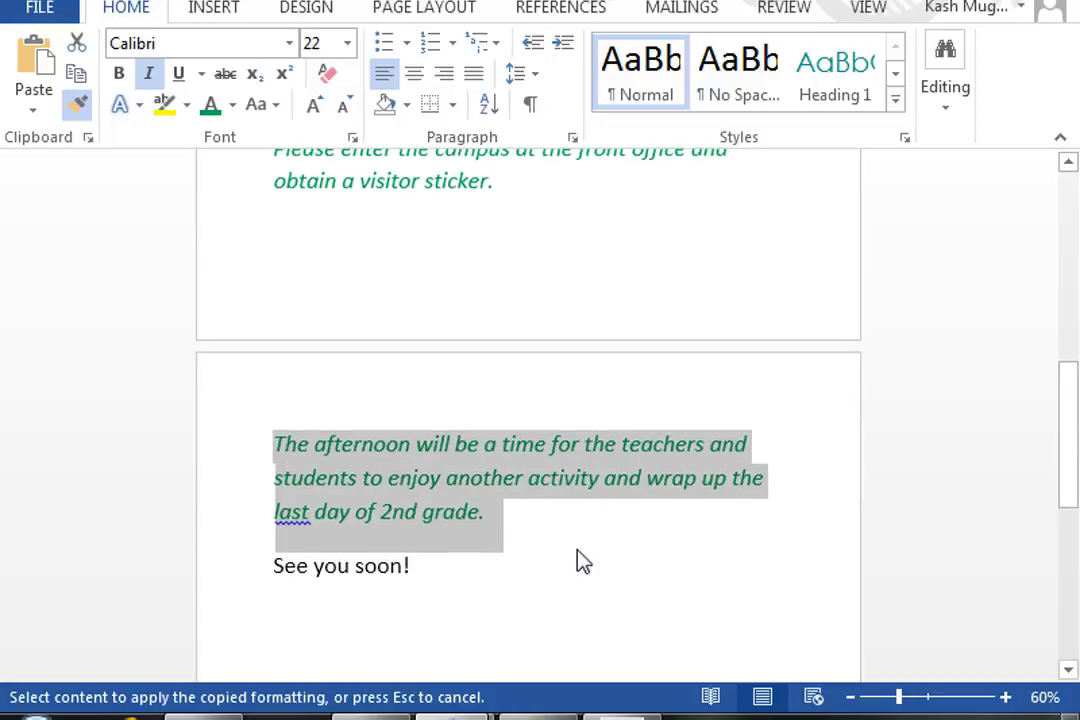
left_click_drag(422, 570, 285, 575)
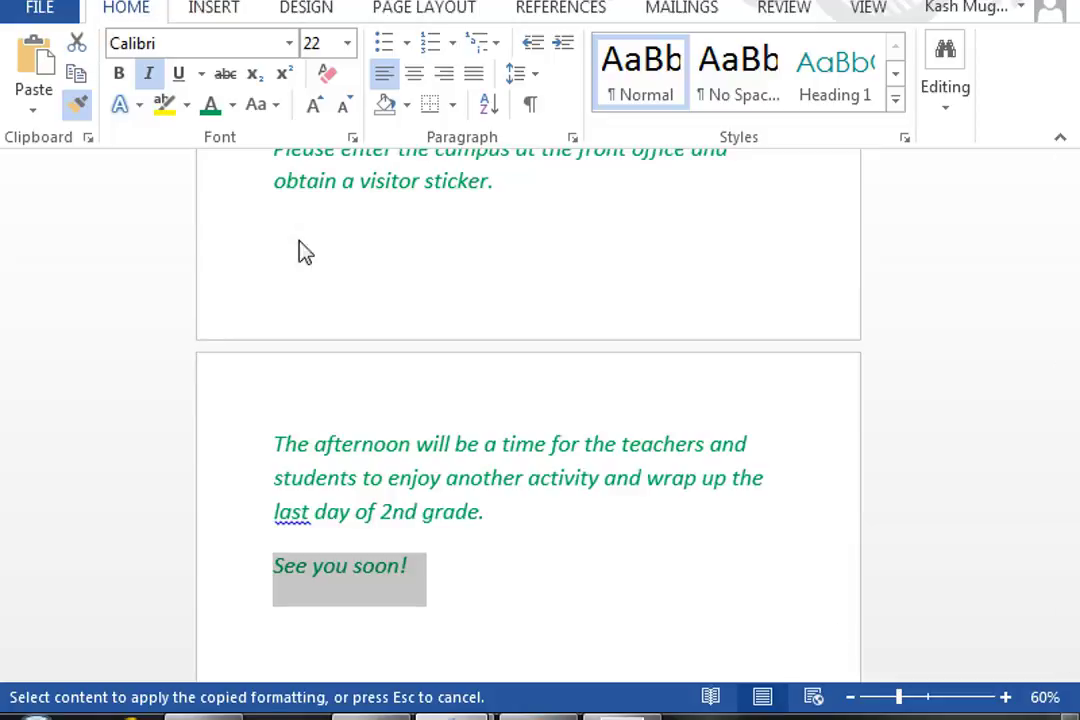
Undo the copied formatting on both the "See you soon!" line and the afternoon paragraph
key("ctrl+z")
key("ctrl+z")
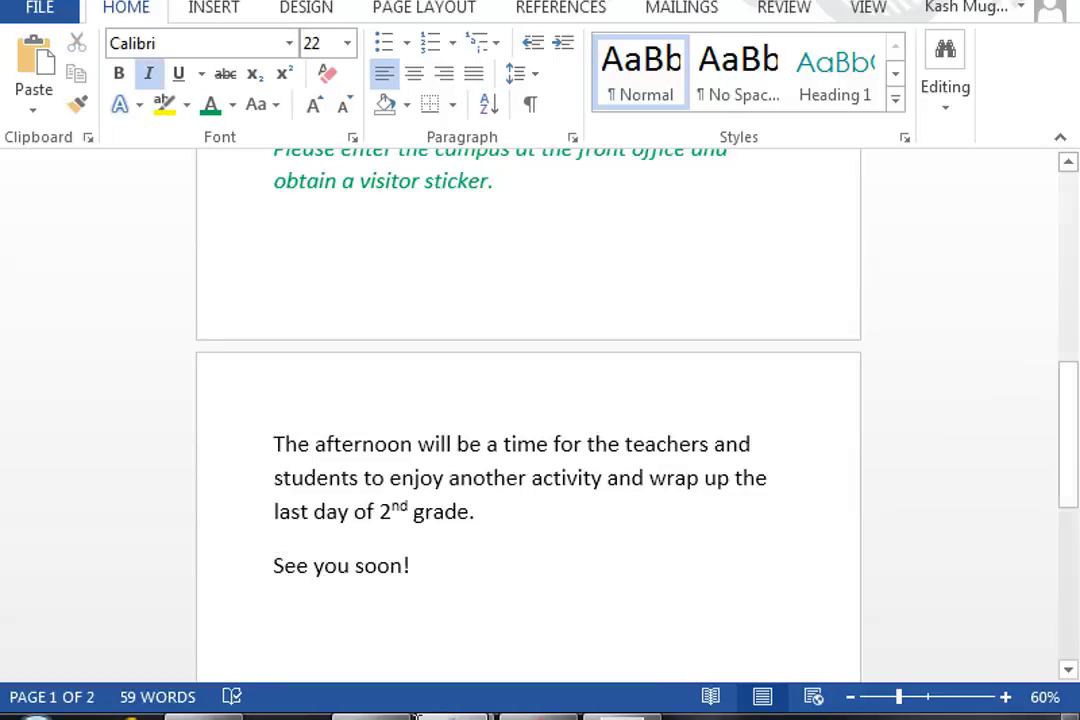
scroll(550, 418, "up", 5)
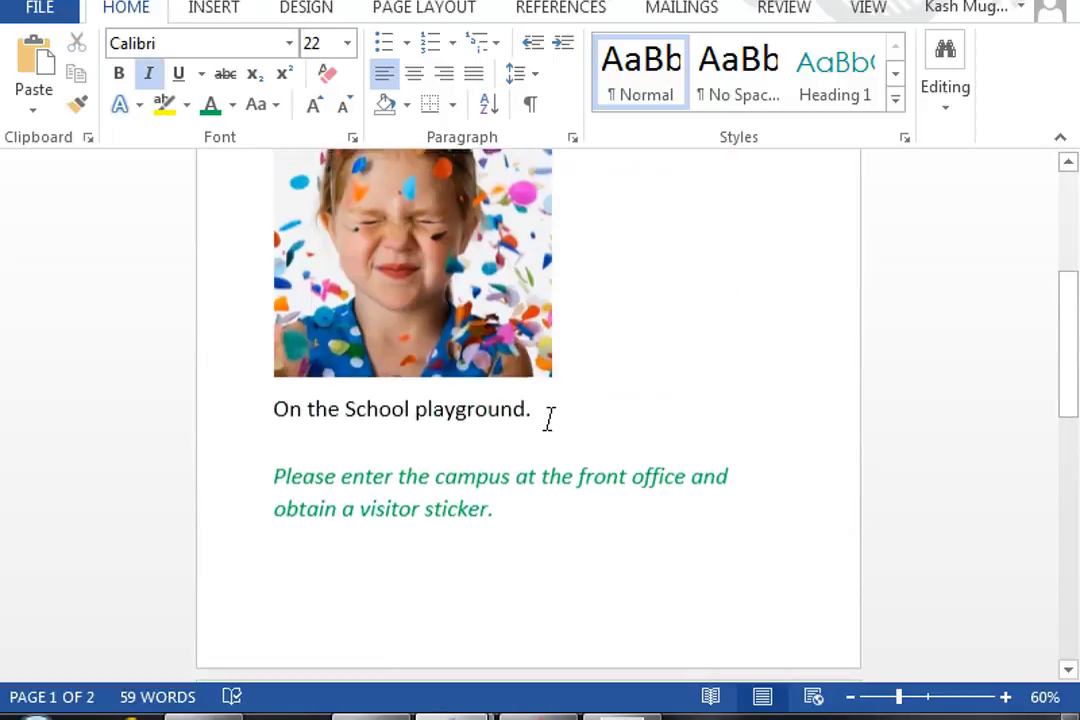
scroll(550, 418, "up", 5)
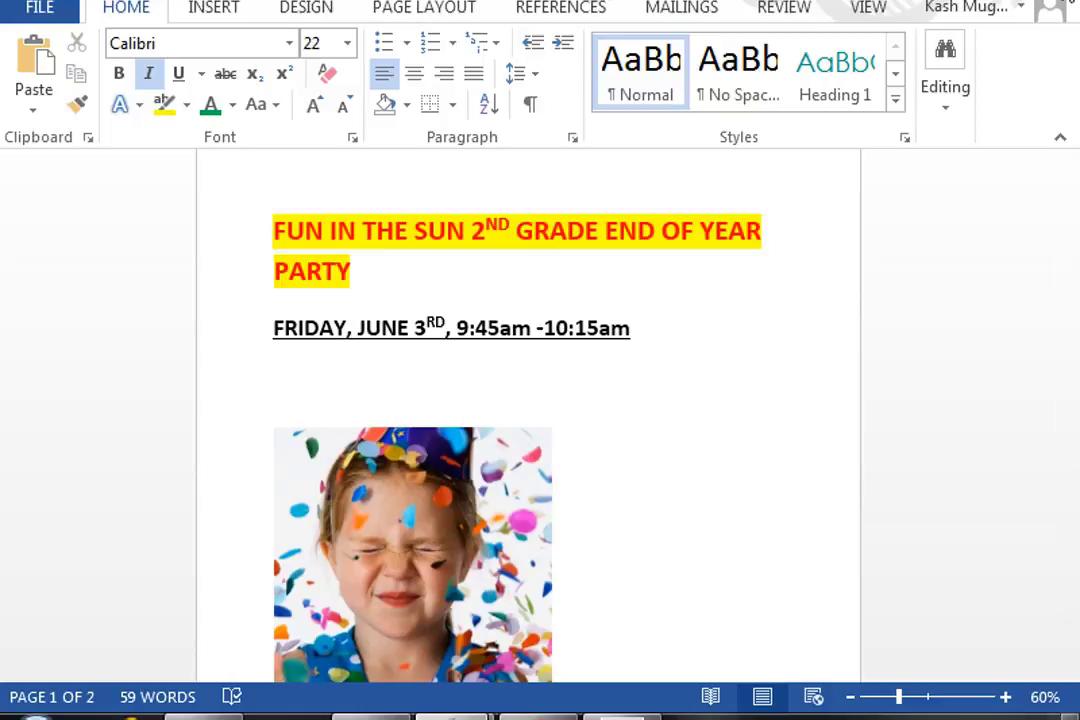
left_click(1063, 0)
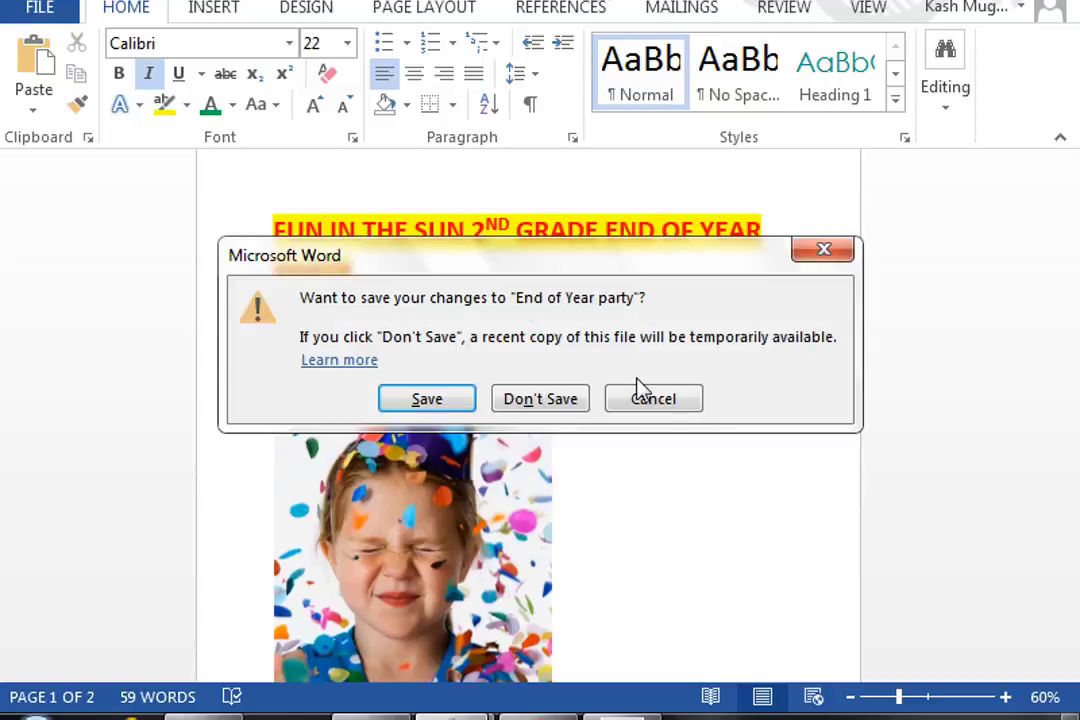
left_click(667, 413)
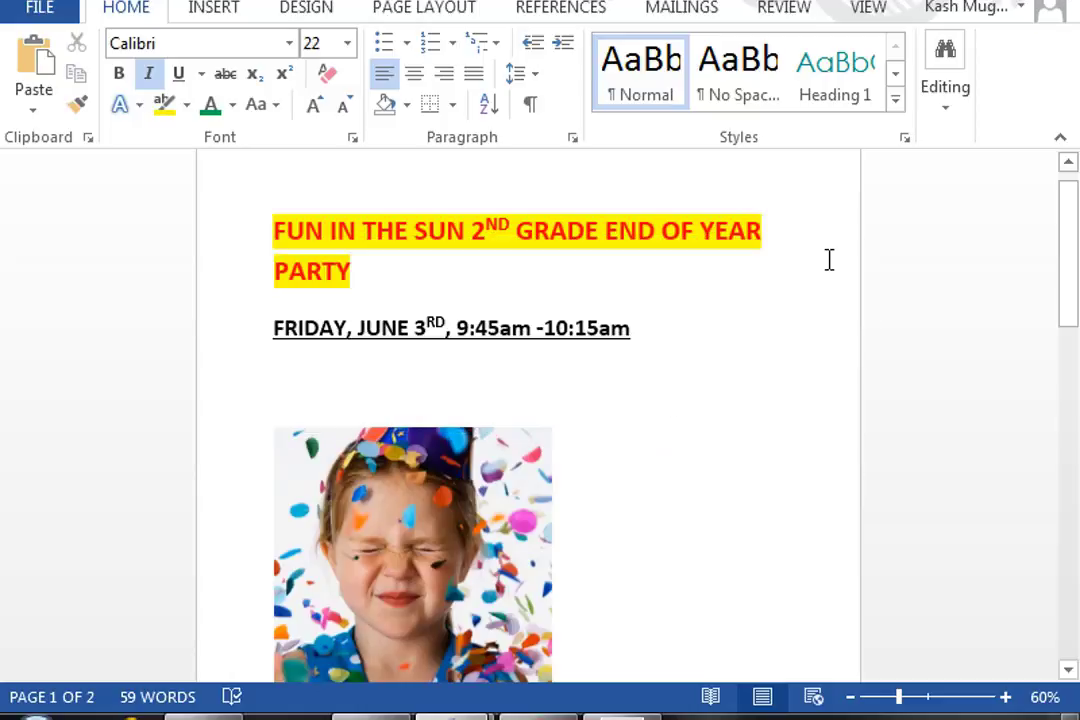
Show the list of available styles and preview the built-in document style sets without applying one
left_click(904, 139)
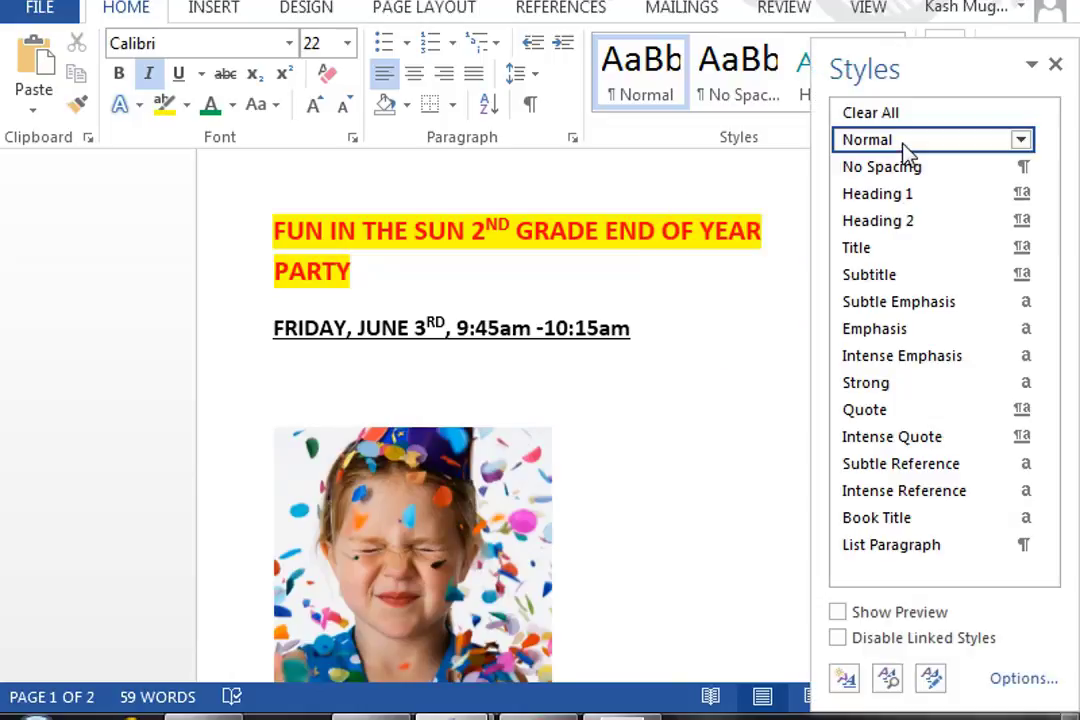
left_click(679, 161)
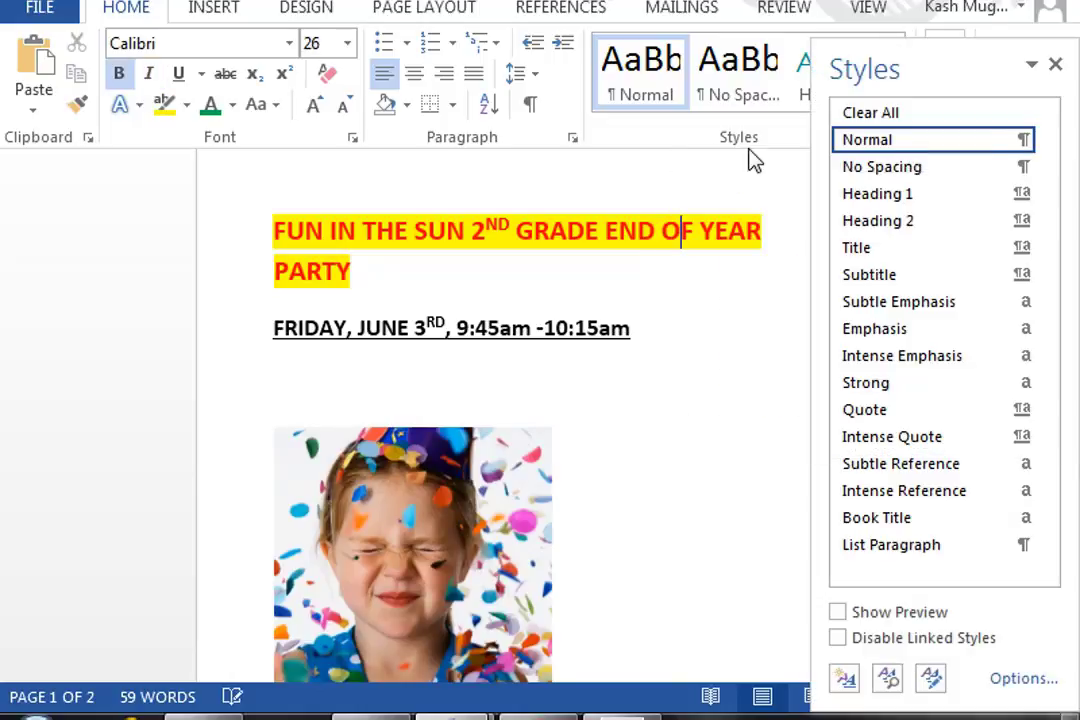
left_click(330, 16)
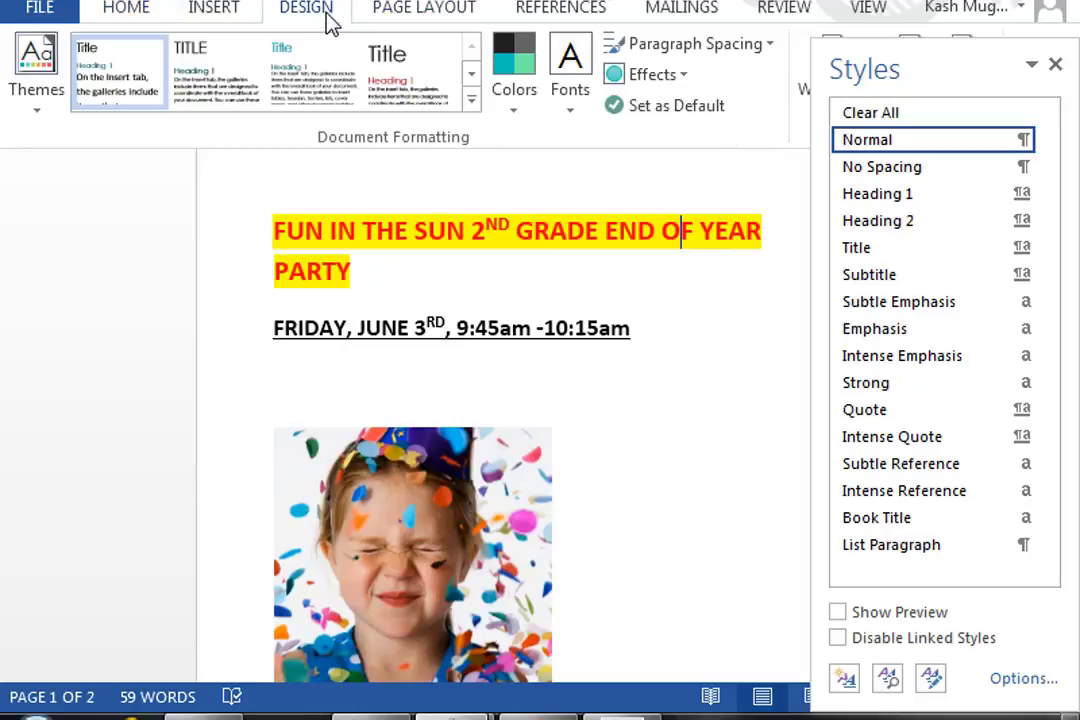
left_click(471, 99)
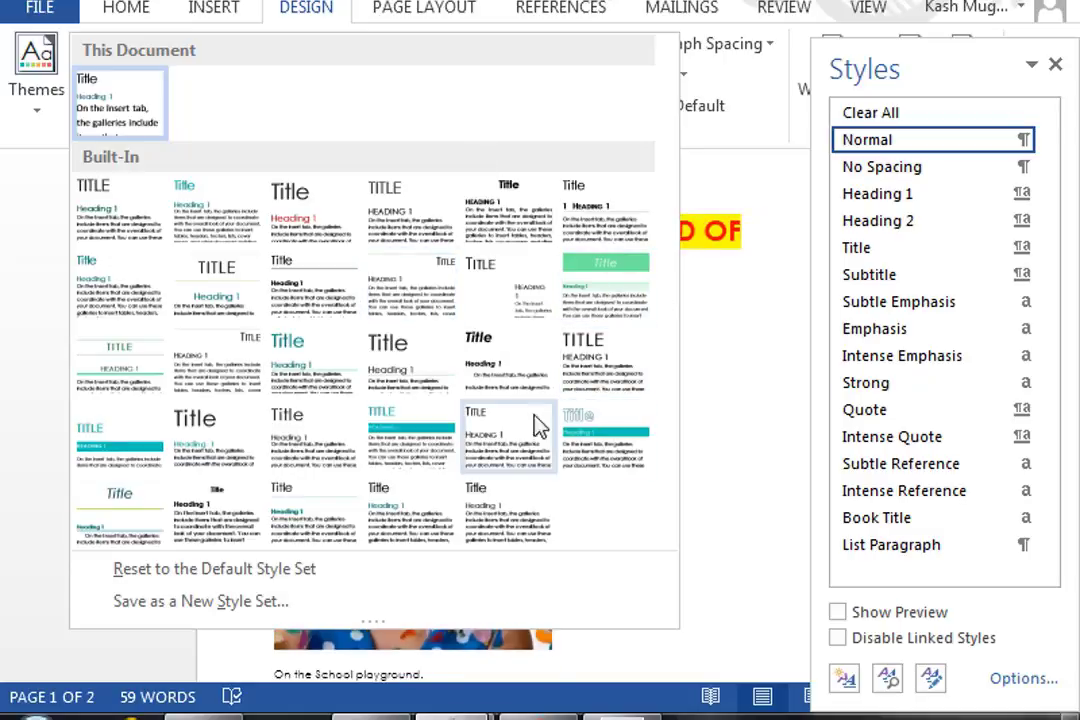
left_click(738, 365)
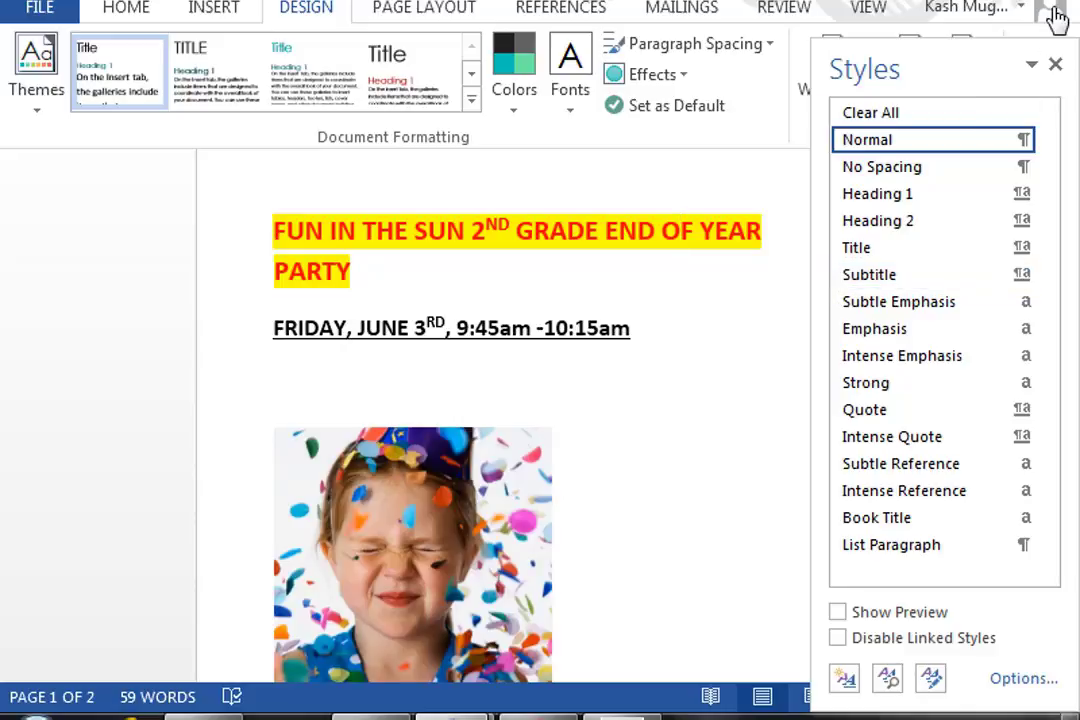
Close the "End of Year party" document and save its changes
key("alt+F4")
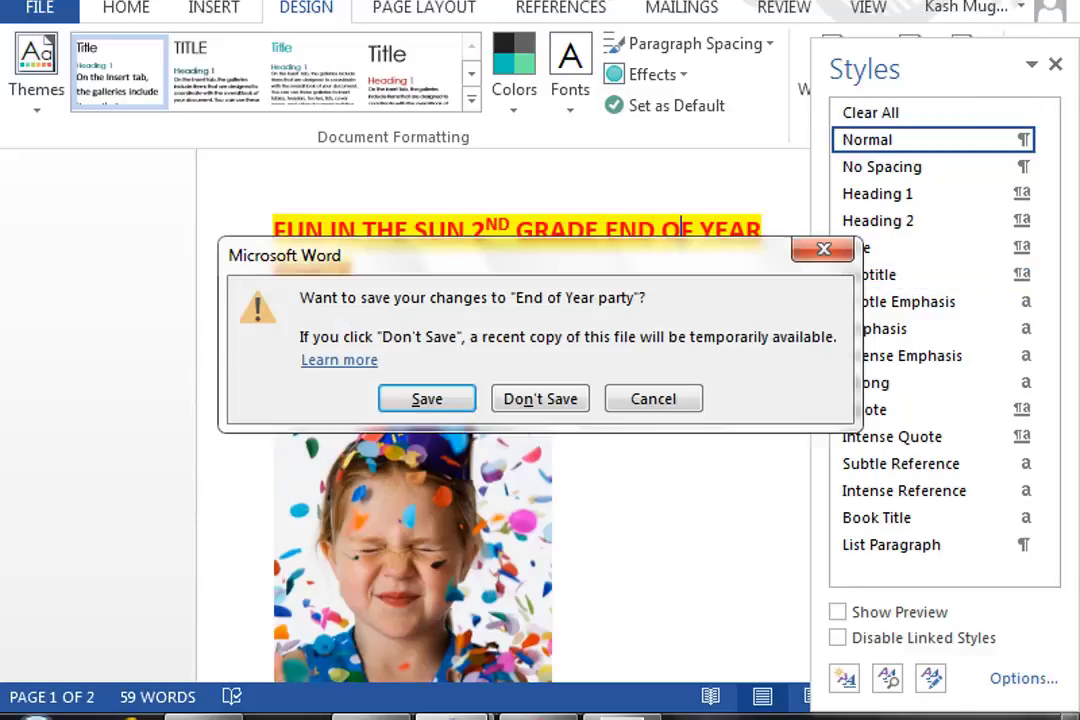
left_click(386, 414)
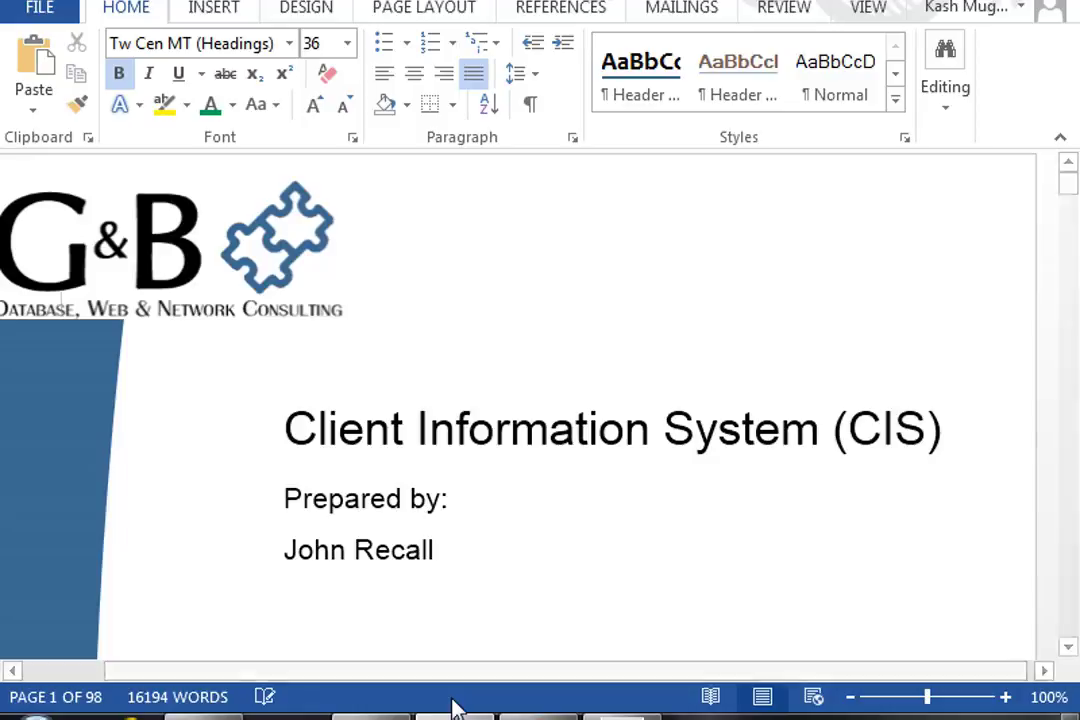
Look through the Client Information System (CIS) report from its cover page past the table of contents and Executive Summary to page 7
key("Down")
key("Down")
key("Down")
key("Down")
key("Down")
key("Down")
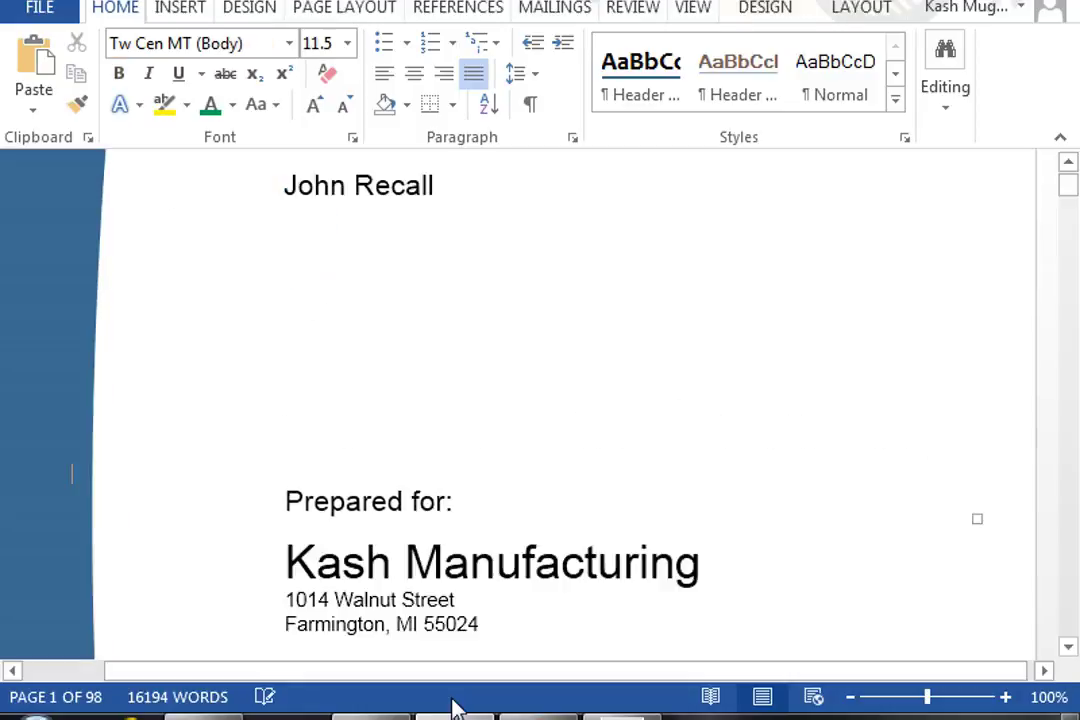
key("Down")
key("Down")
key("Down")
key("Down")
key("Down")
key("Down")
key("Down")
key("Down")
key("Down")
key("Down")
key("Down")
key("Down")
key("Down")
key("Down")
key("Down")
key("Down")
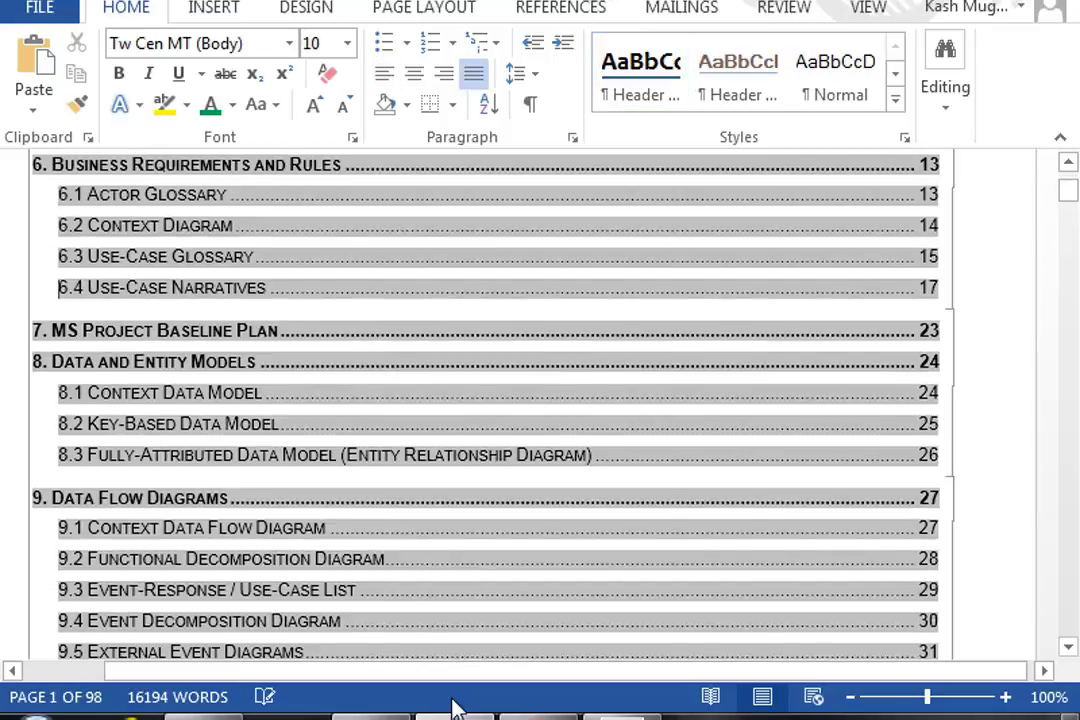
key("Down")
key("Down")
key("Down")
key("Down")
key("Down")
key("Down")
key("Down")
key("Down")
key("Down")
key("Down")
key("Down")
key("Down")
key("Down")
key("Down")
key("Down")
key("Down")
key("Down")
key("Down")
key("Down")
key("Down")
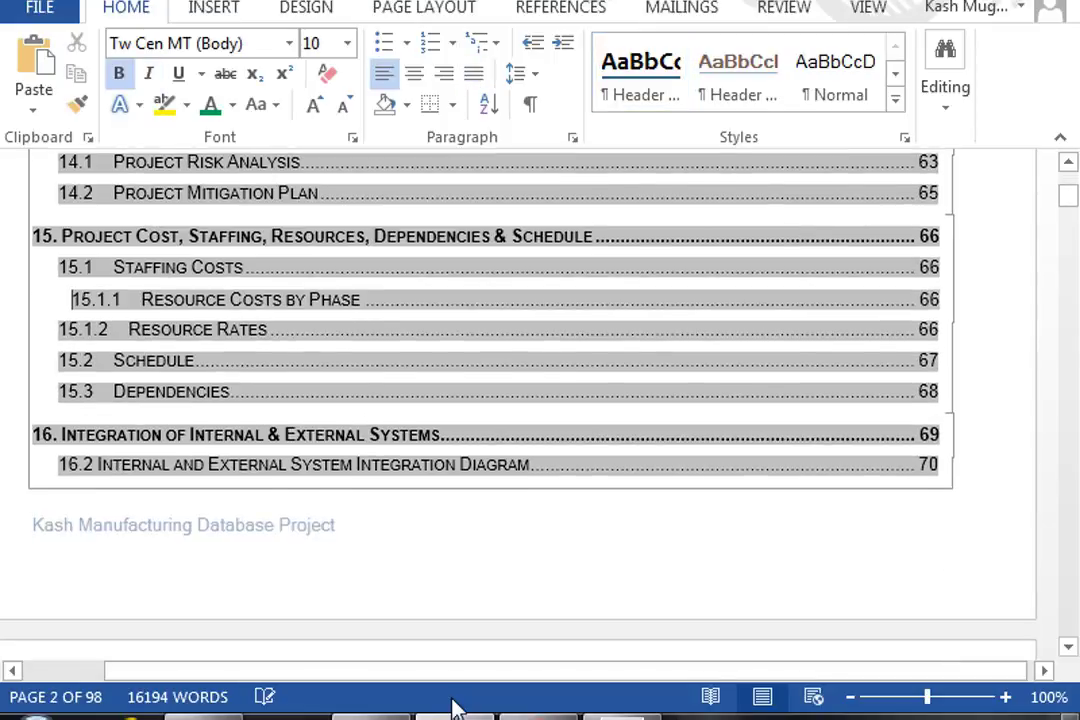
key("Down")
key("Down")
key("Down")
key("Down")
key("Down")
key("Down")
key("Down")
key("Down")
key("Down")
key("Down")
key("Down")
key("Down")
key("Down")
key("Down")
key("Down")
key("Down")
key("Down")
key("Down")
key("Down")
key("Down")
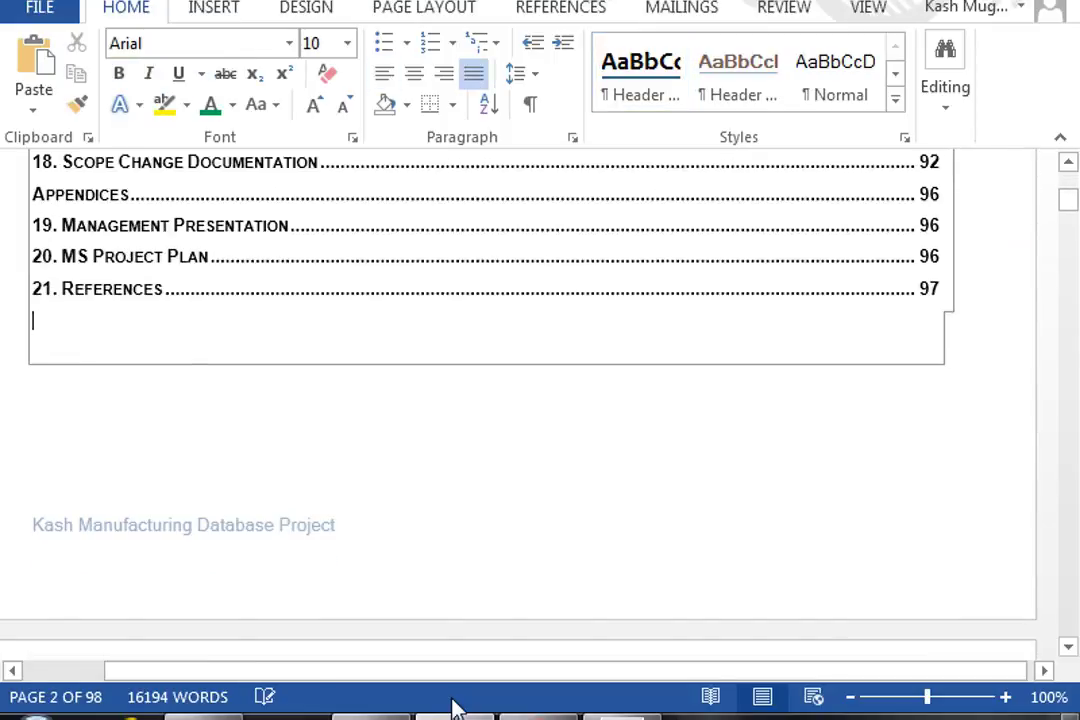
key("Down")
key("Down")
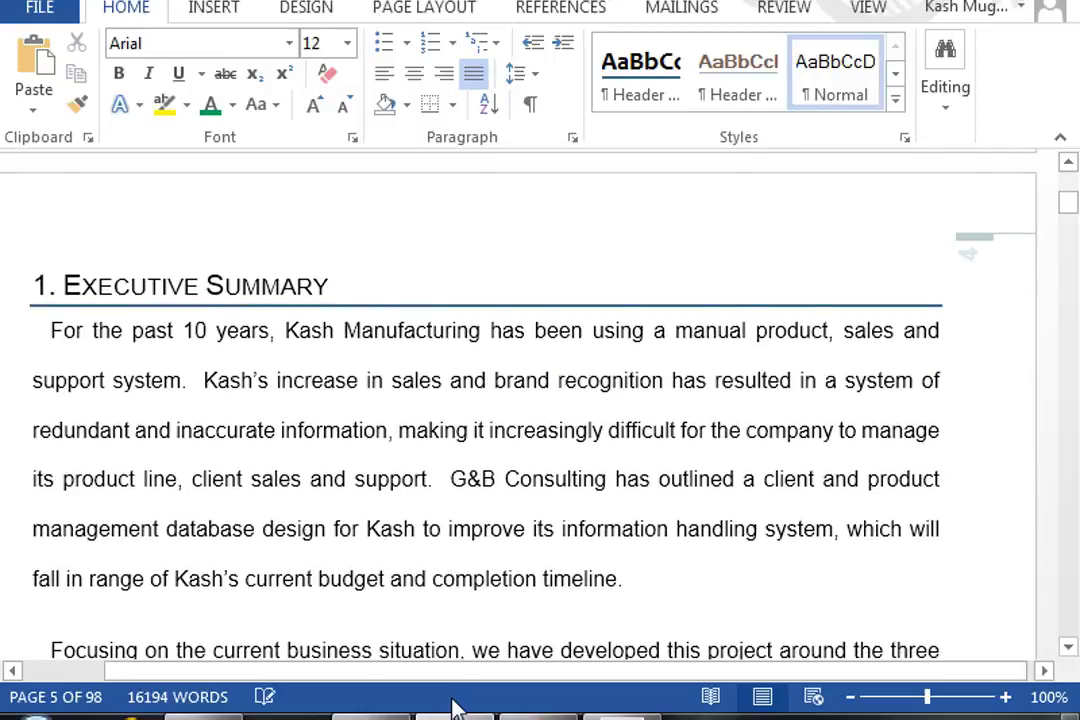
key("Down")
key("Down")
key("Down")
key("Down")
key("Down")
key("Down")
key("Down")
key("Down")
key("Down")
key("Down")
key("Down")
key("Down")
key("Down")
key("Down")
key("Down")
key("Down")
key("Down")
key("Down")
key("Down")
key("Down")
key("Down")
key("Down")
key("Down")
key("Down")
key("Down")
key("Down")
key("Down")
key("Down")
key("Down")
key("Down")
key("Down")
key("Down")
key("Down")
key("Down")
key("Down")
key("Down")
key("Down")
key("Down")
key("Down")
key("Down")
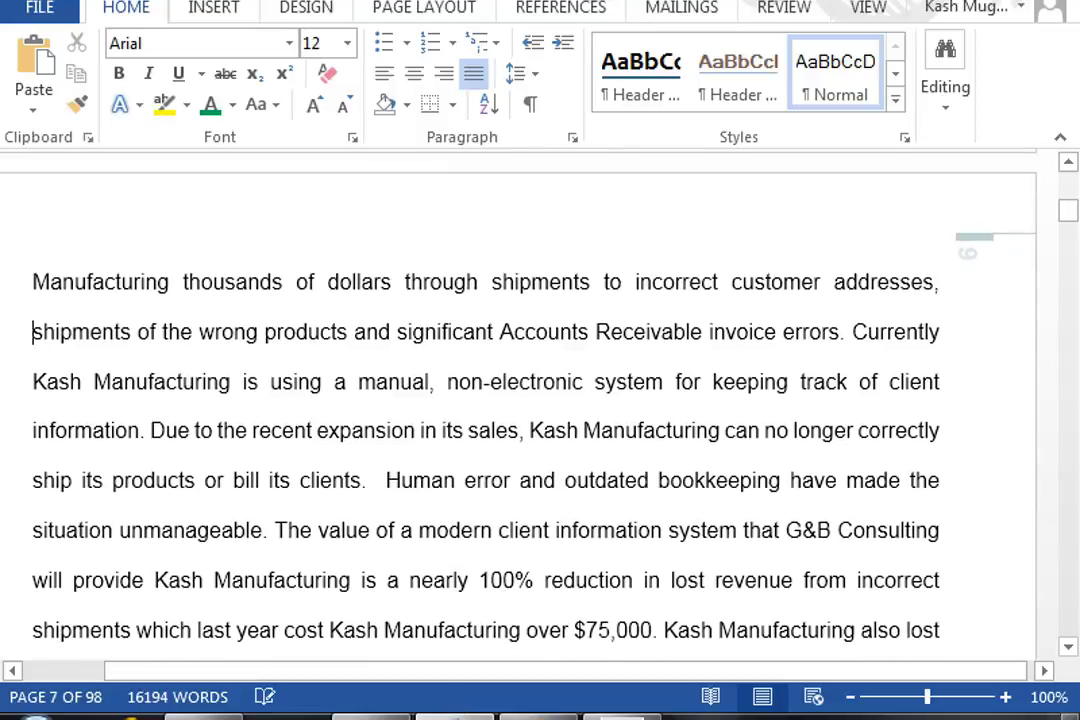
scroll(307, 543, "down", 5)
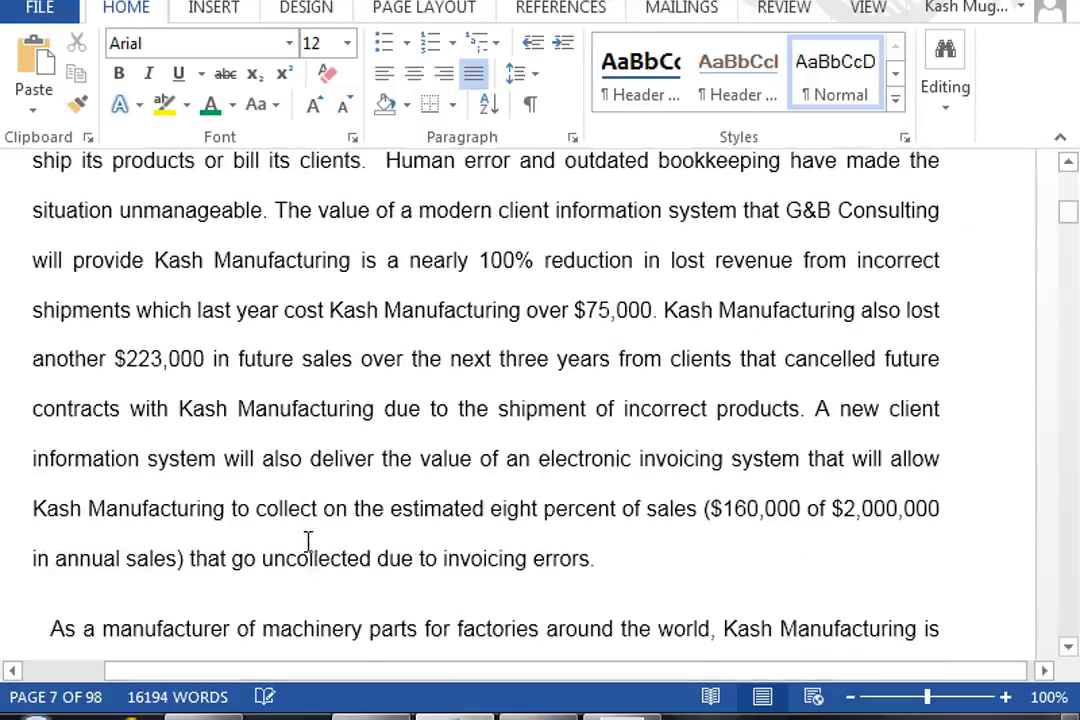
scroll(307, 543, "down", 5)
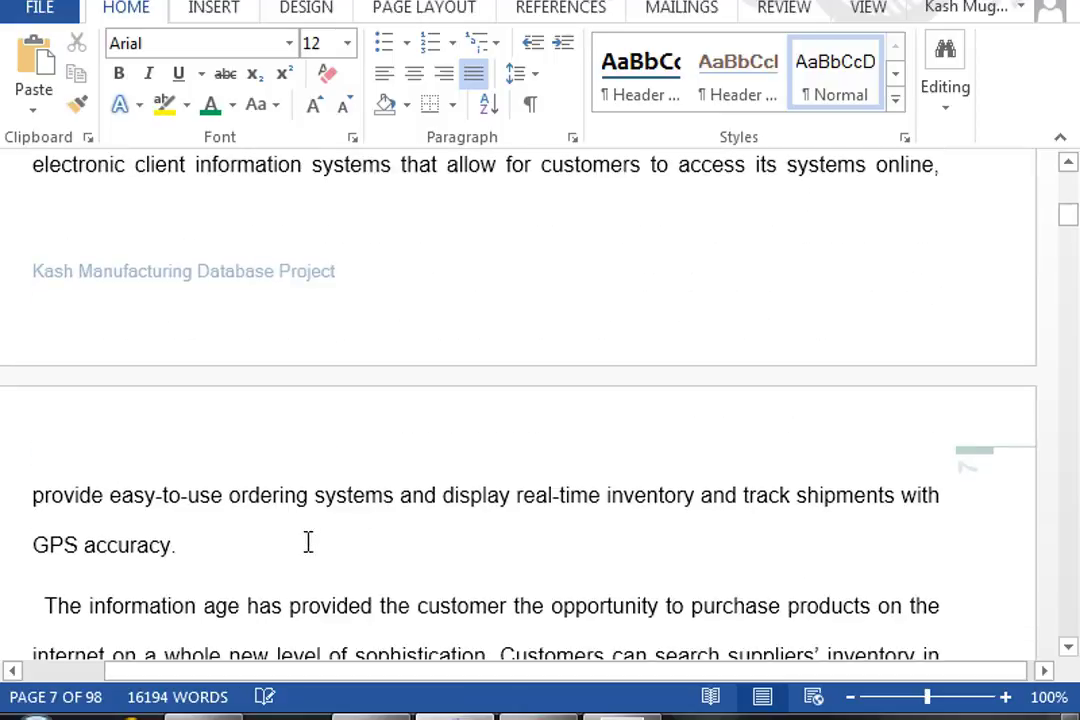
scroll(307, 543, "up", 1)
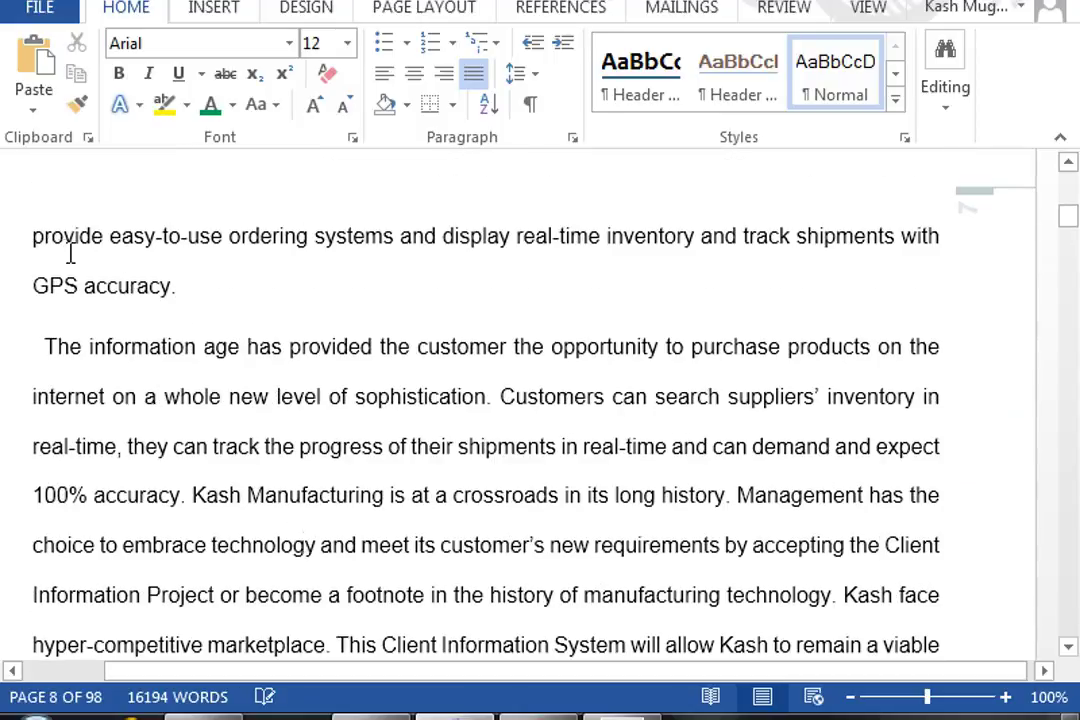
left_click(34, 236)
key("shift+Down")
key("shift+Down")
key("shift+Down")
key("shift+Down")
key("shift+Down")
key("shift+Down")
key("shift+Down")
key("shift+Down")
key("shift+Down")
key("shift+Down")
key("shift+Down")
key("shift+Down")
key("shift+Down")
key("shift+Down")
key("shift+Down")
key("shift+Down")
key("shift+Down")
key("shift+Down")
key("shift+Down")
key("shift+Down")
key("shift+Down")
key("shift+Down")
key("shift+Down")
key("shift+Down")
key("shift+Down")
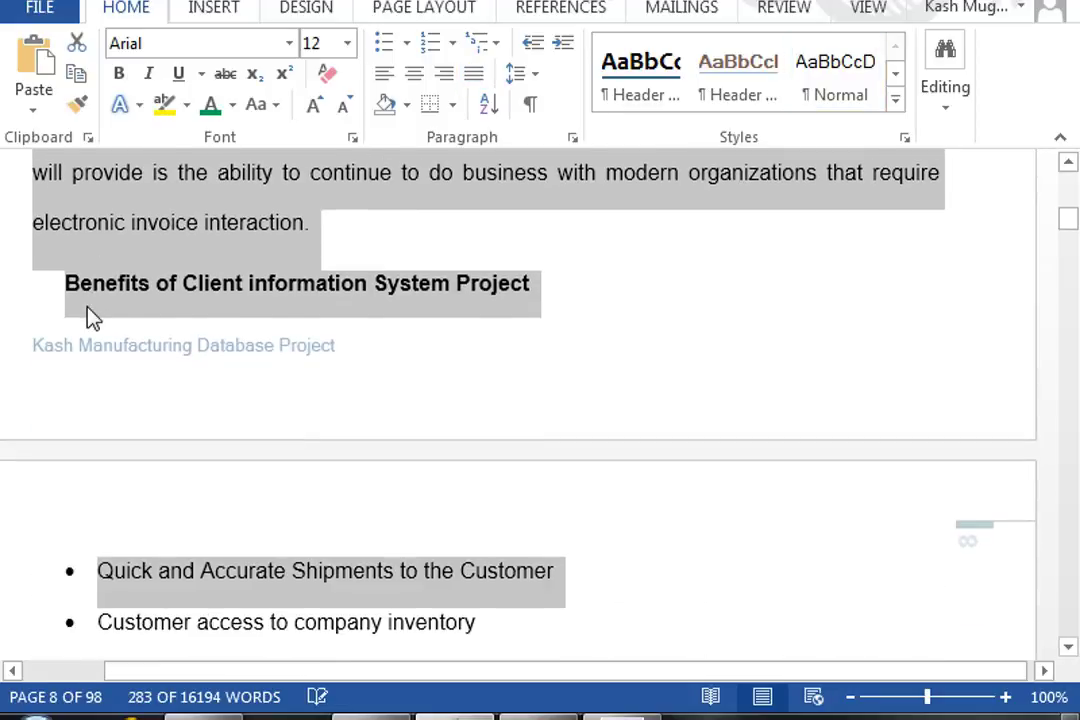
key("shift+Up")
key("shift+Up")
key("shift+Up")
key("shift+Down")
key("shift+Down")
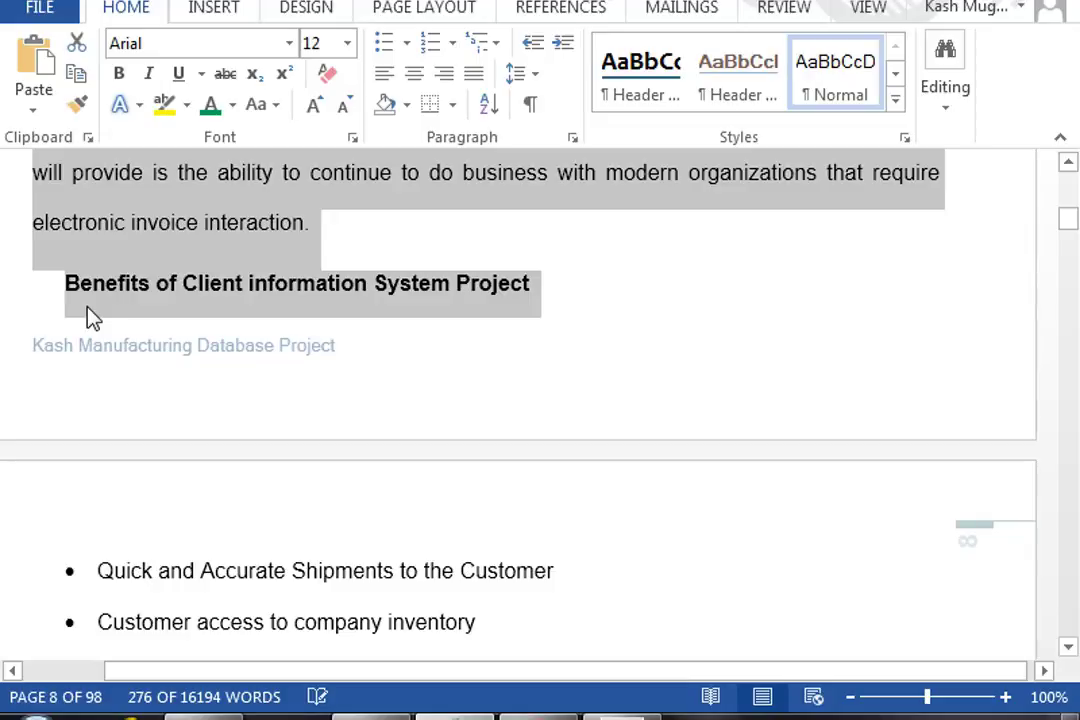
scroll(100, 310, "up", 2)
scroll(107, 315, "up", 12)
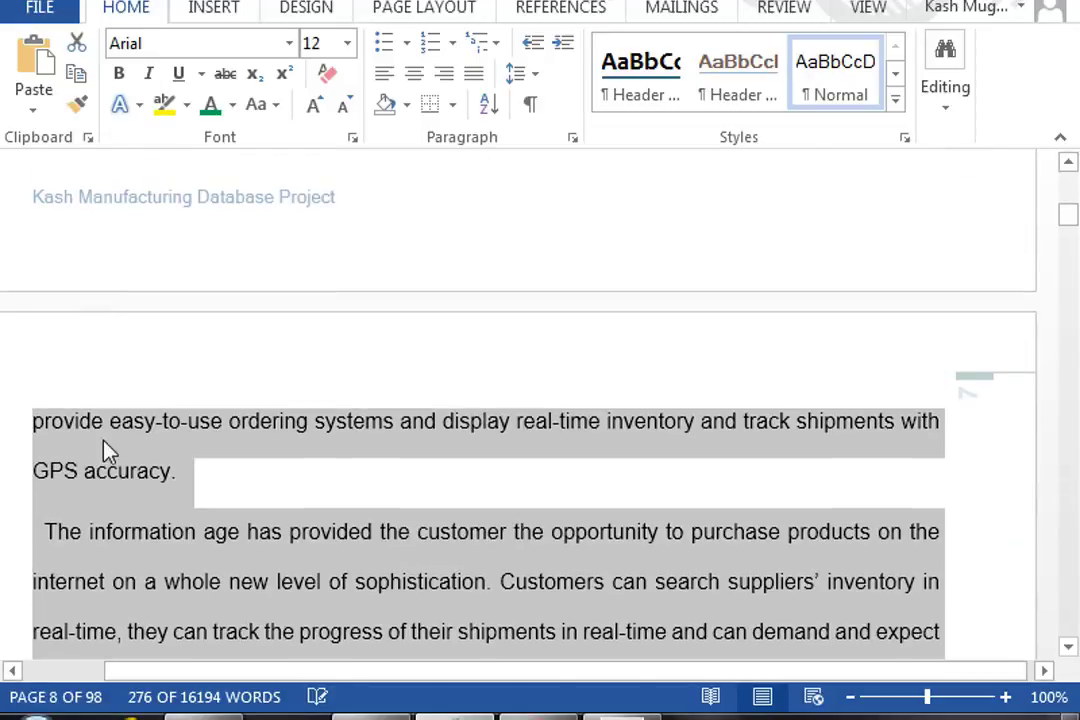
left_click(140, 533)
Select the text from "provide easy-to-use ordering systems" on page 7 through the heading "Benefits of Client information System Project"
left_click(135, 421)
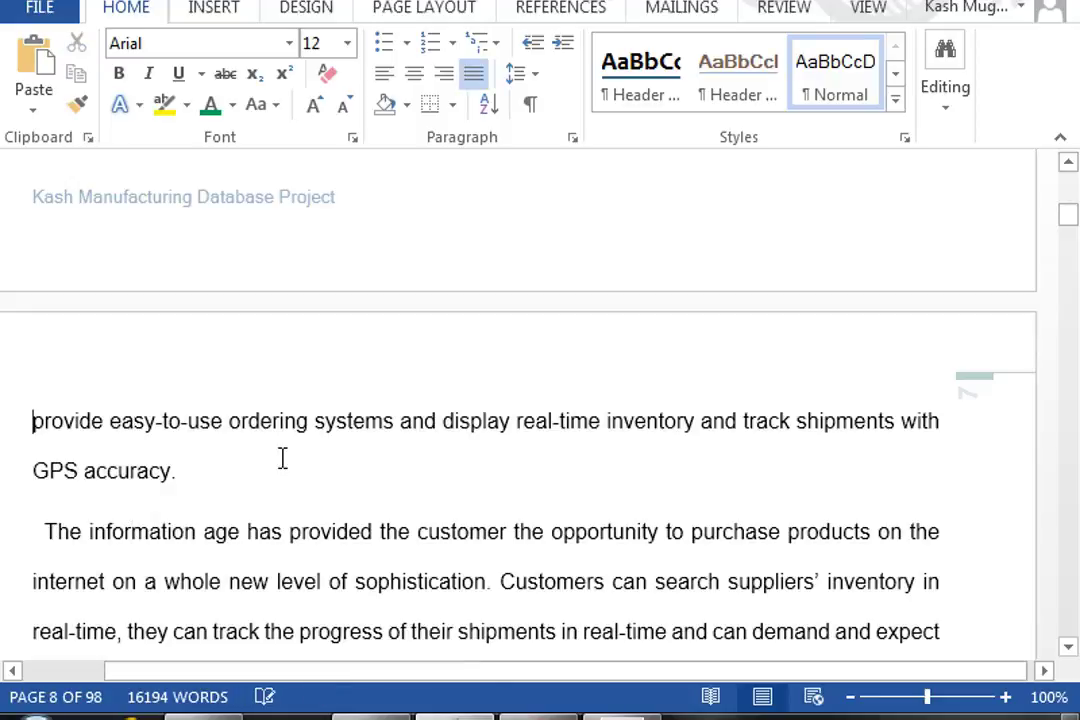
key("shift+Down")
key("shift+Down")
key("shift+Down")
key("shift+Down")
key("shift+Down")
key("shift+Down")
key("shift+Down")
key("shift+Down")
key("shift+Down")
key("shift+Down")
key("shift+Down")
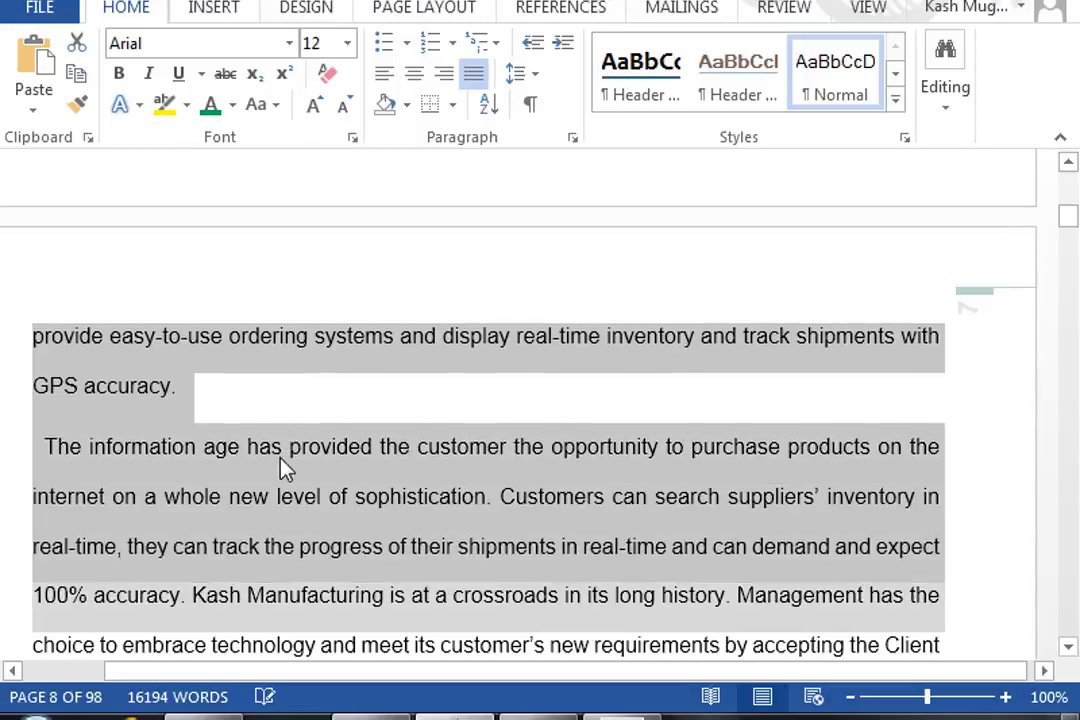
key("shift+Down")
key("shift+Down")
key("shift+Down")
key("shift+Down")
key("shift+Down")
key("shift+Down")
key("shift+Down")
key("shift+Down")
key("shift+Down")
key("shift+Down")
key("shift+Down")
key("shift+Down")
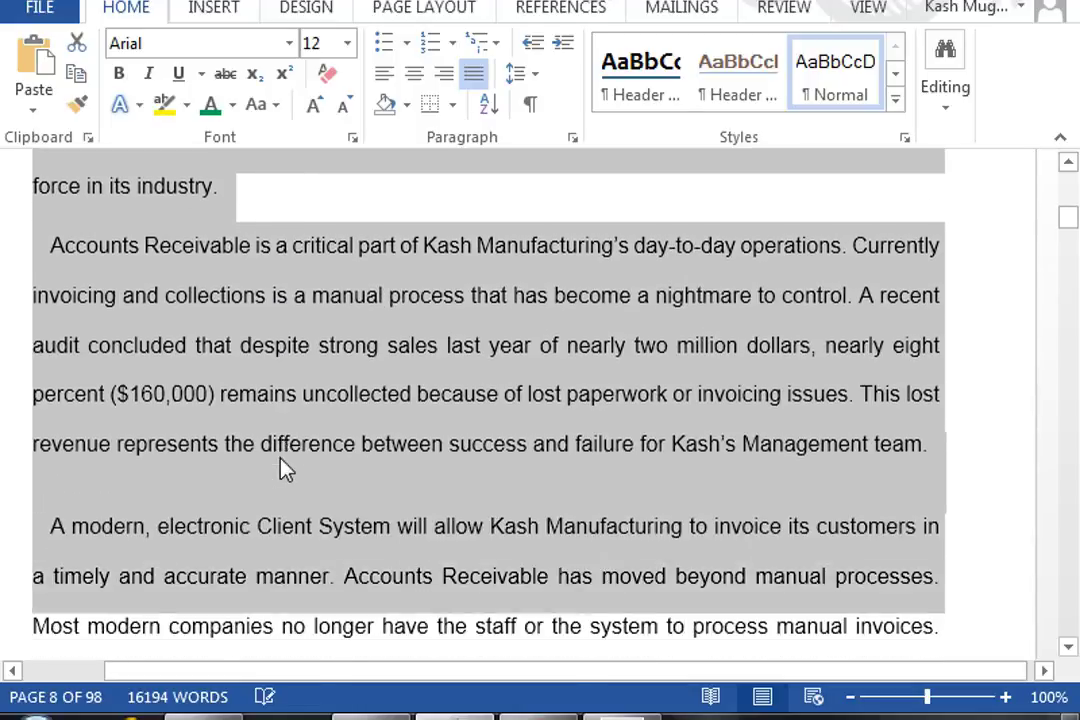
key("shift+Down")
key("shift+Down")
key("shift+Down")
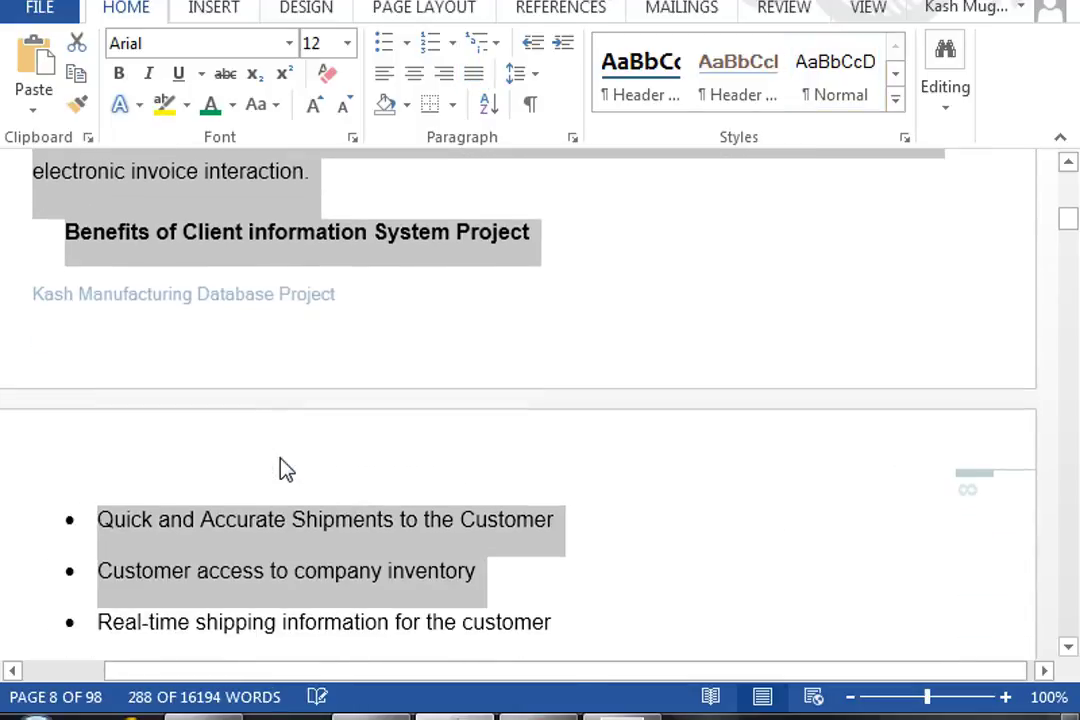
key("shift+Up")
key("shift+Up")
key("shift+Up")
key("shift+Up")
key("shift+Down")
key("shift+Down")
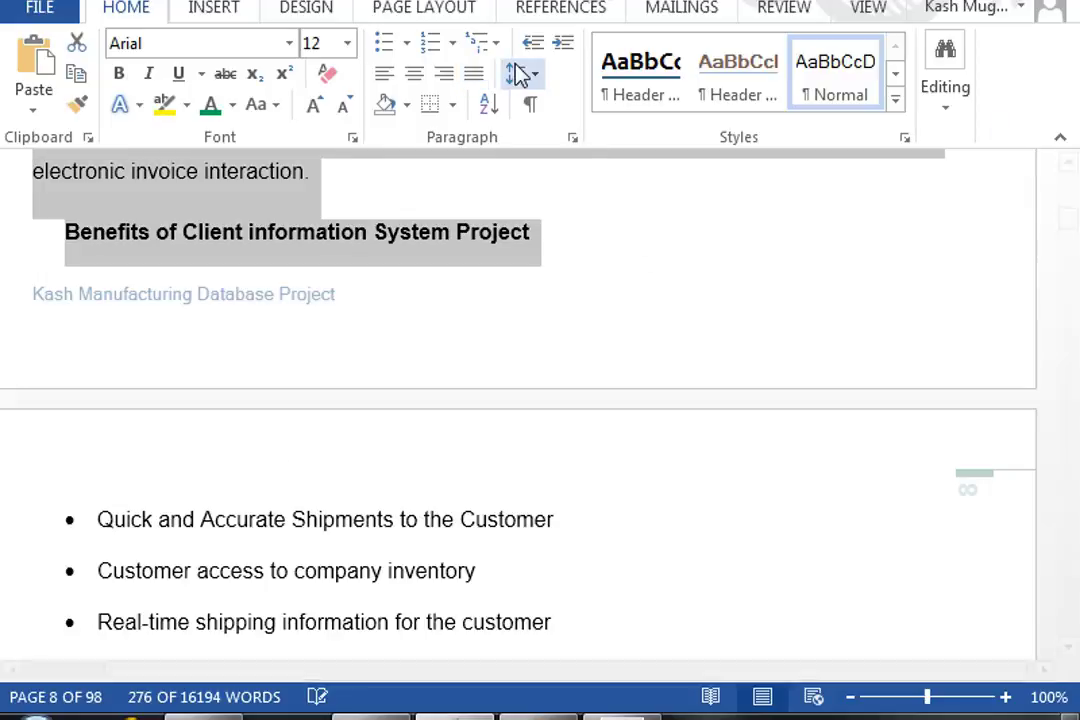
Show the available line spacing options for the selected text without applying one, and review the selected paragraphs
left_click(190, 14)
left_click(140, 15)
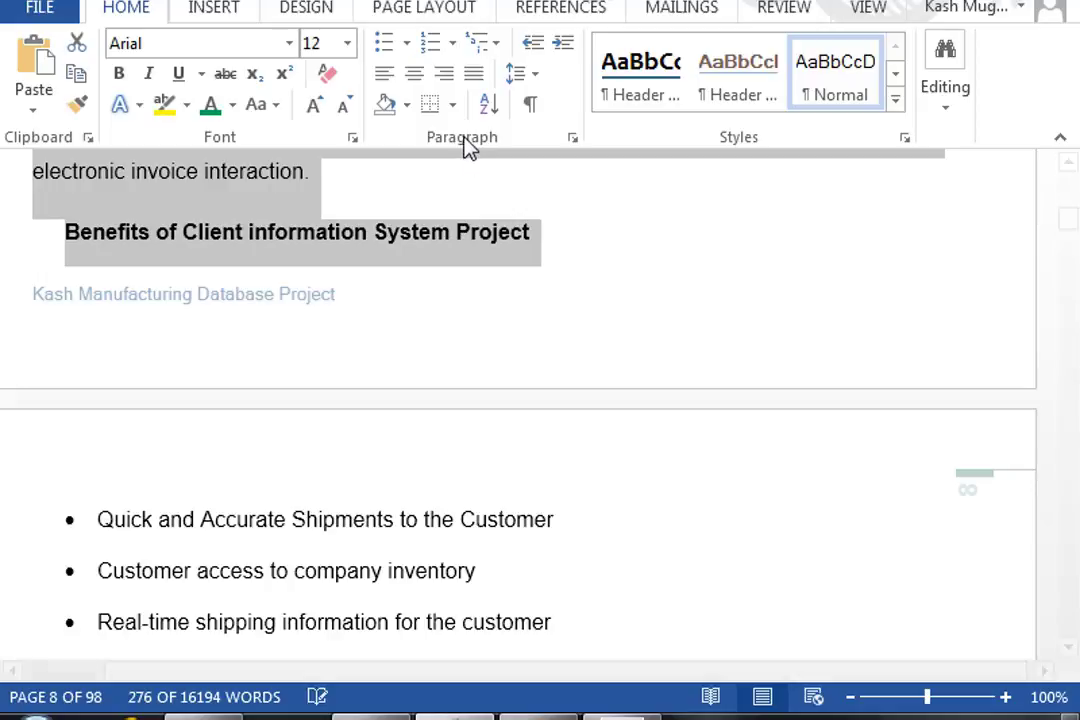
left_click(536, 76)
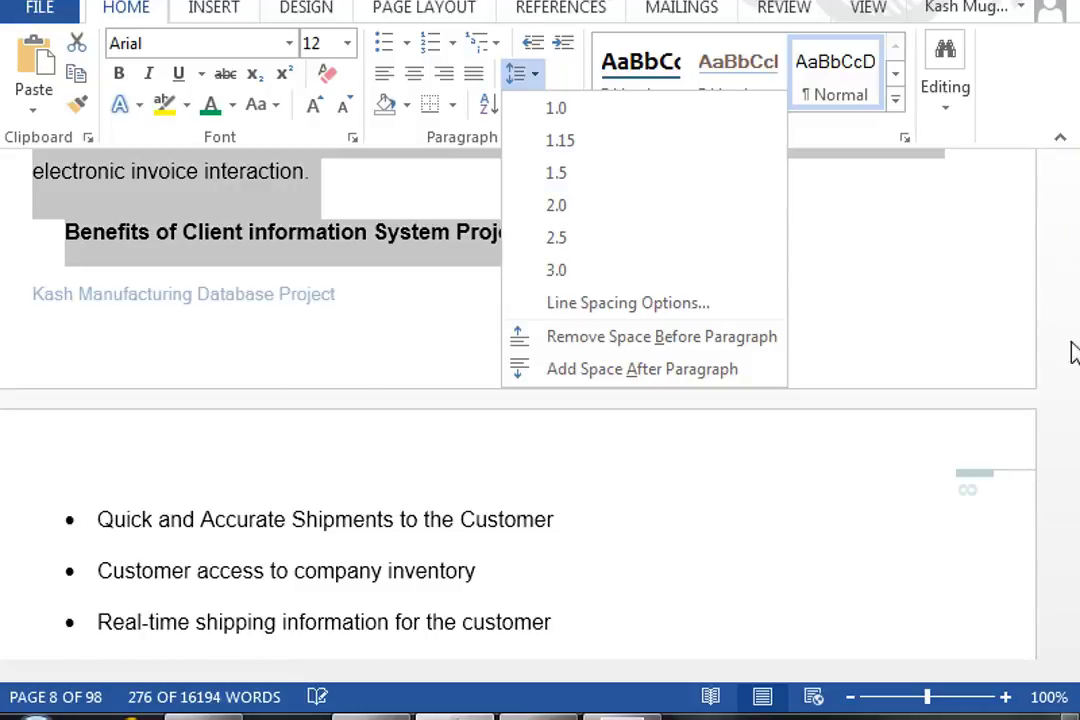
key("Escape")
scroll(762, 383, "up", 5)
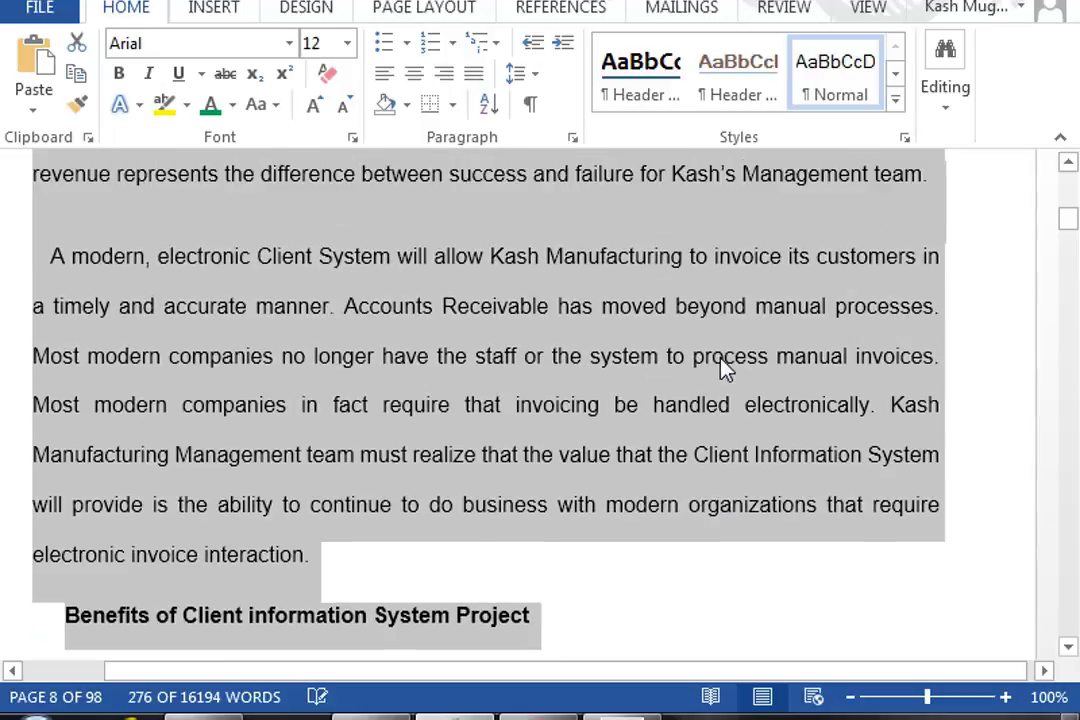
scroll(725, 368, "up", 2)
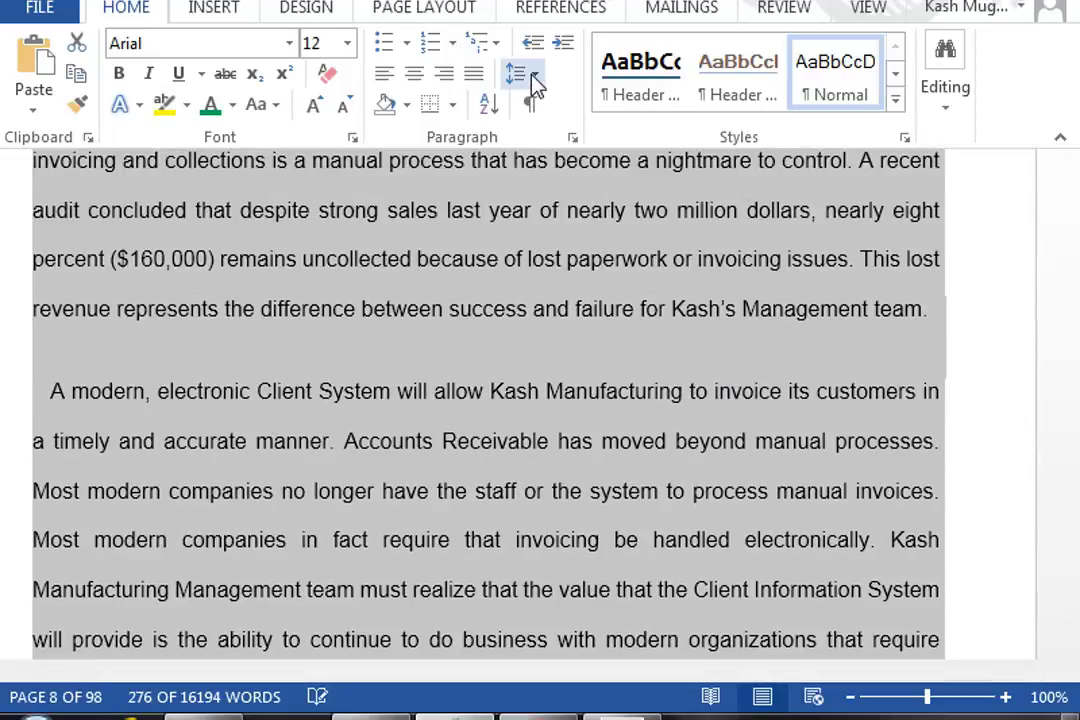
Set the line spacing of the selected paragraphs to 1.0 and check the result across the selection
left_click(520, 76)
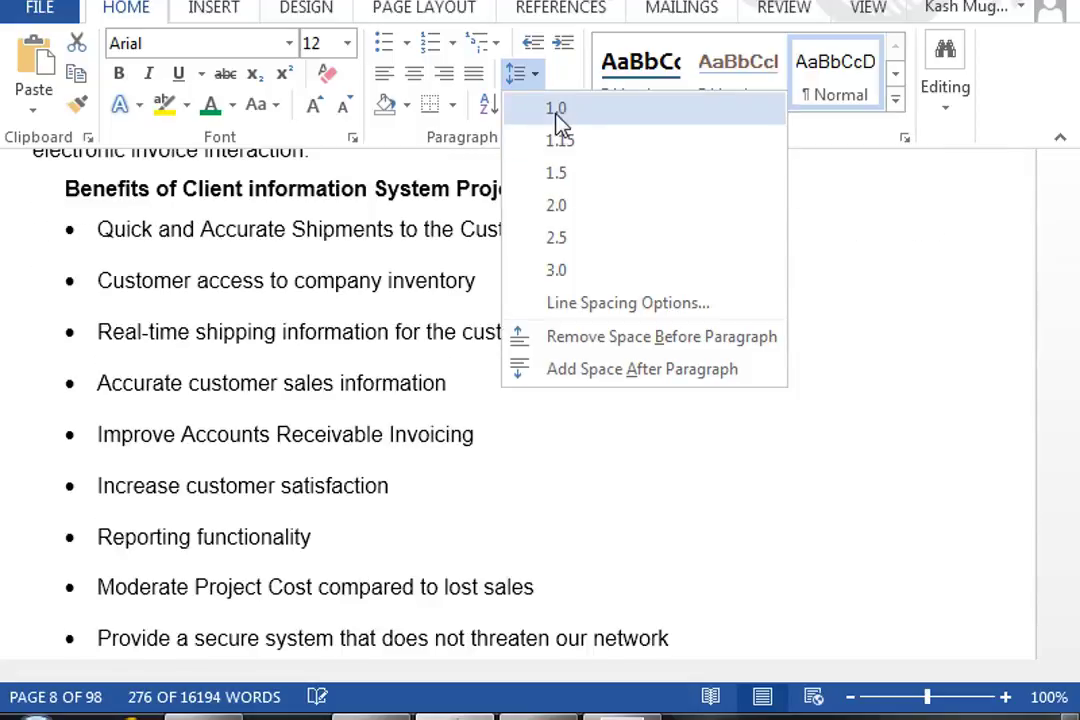
key("Escape")
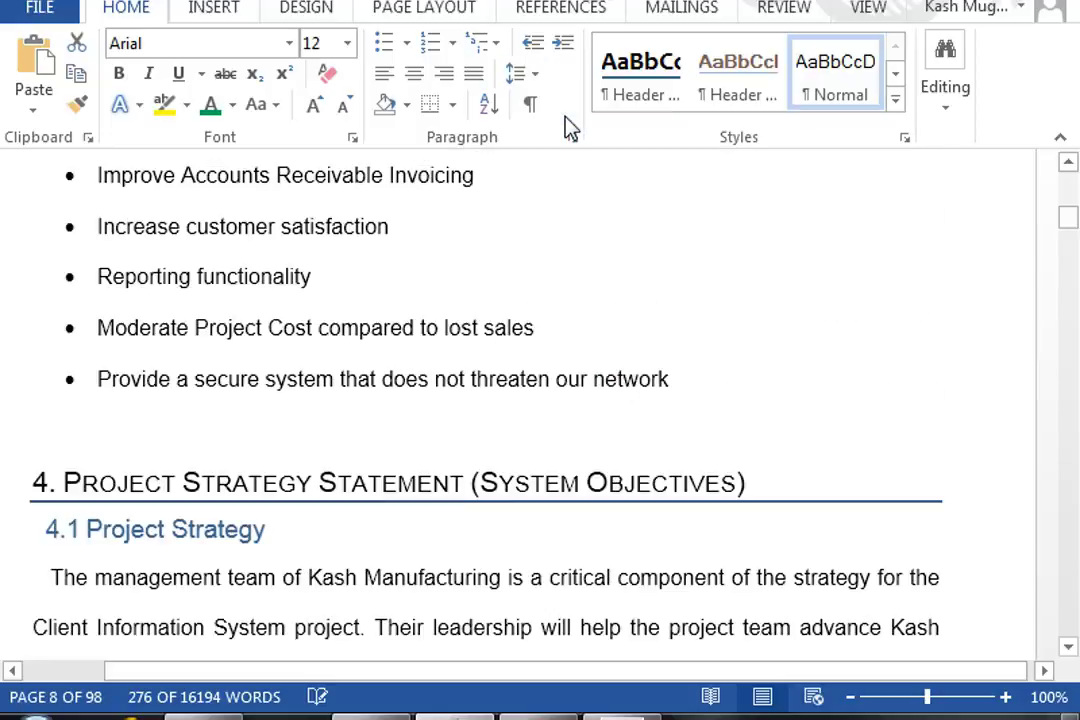
scroll(640, 305, "up", 7)
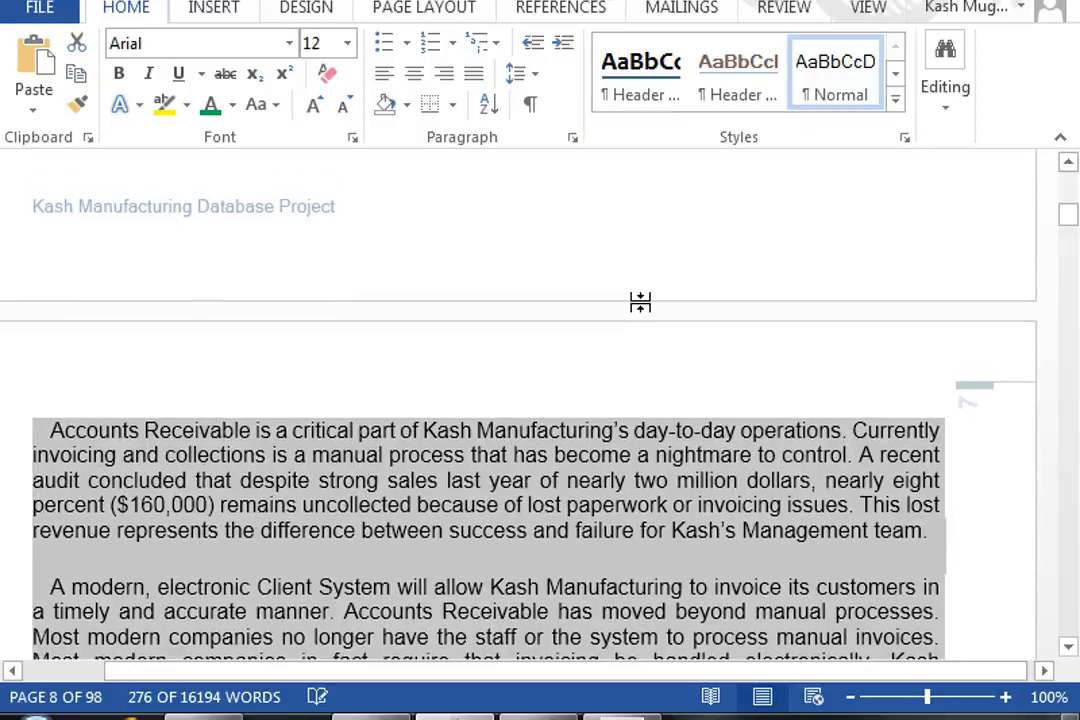
scroll(640, 302, "down", 3)
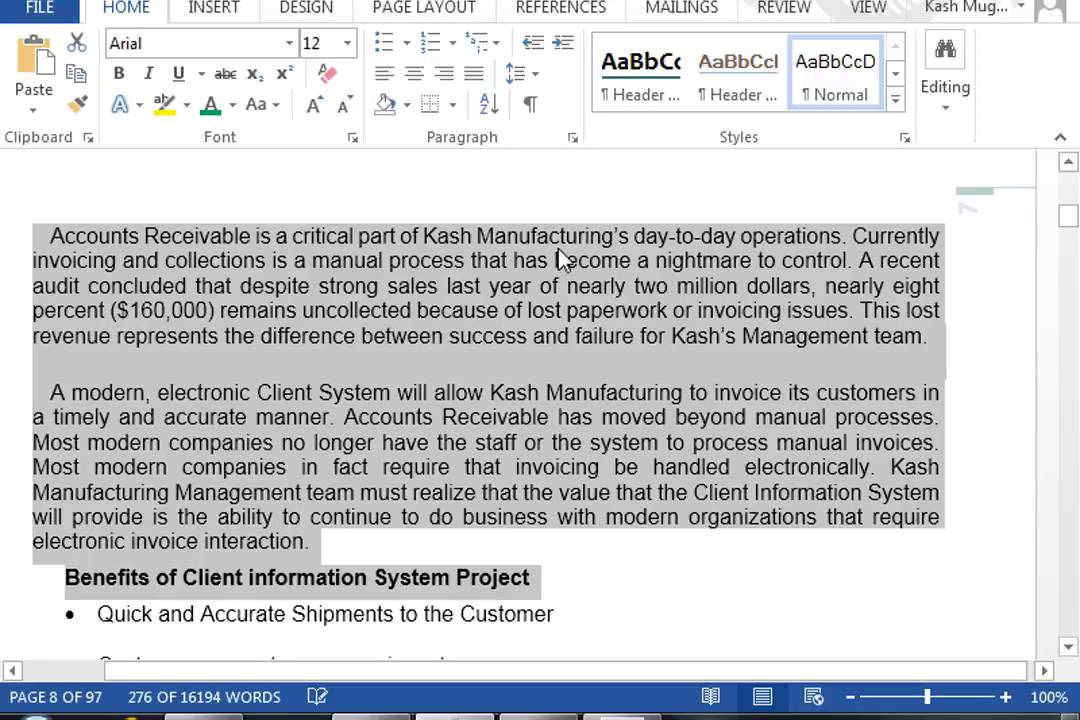
Set the line spacing of the selected paragraphs to 1.5
left_click(537, 78)
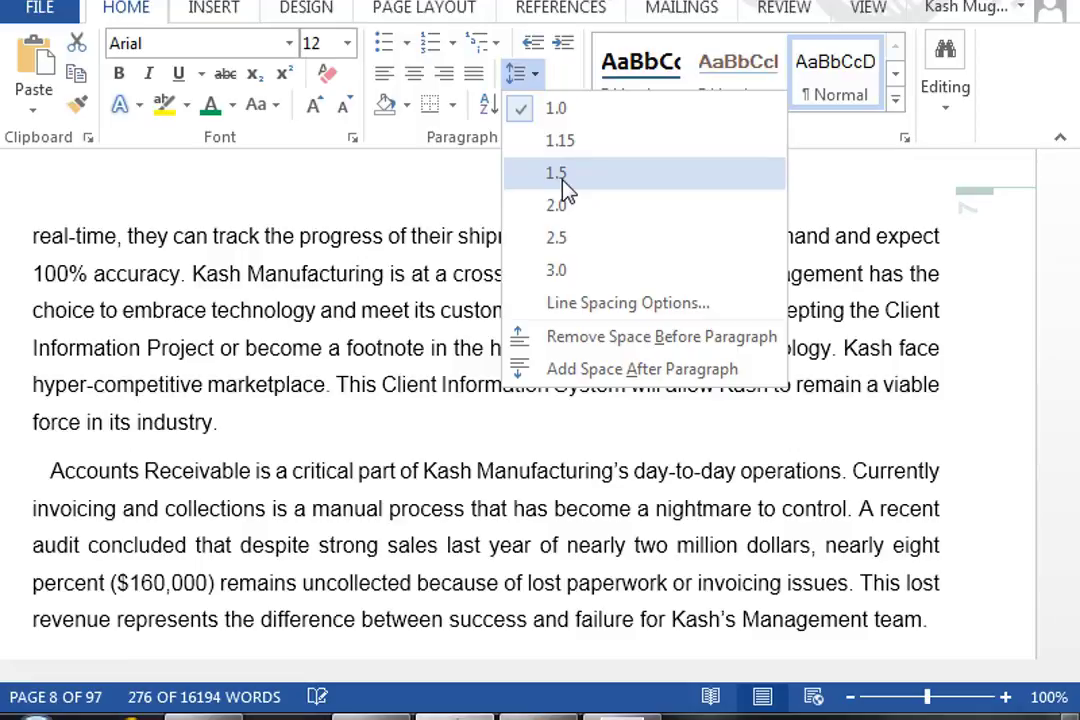
left_click(563, 180)
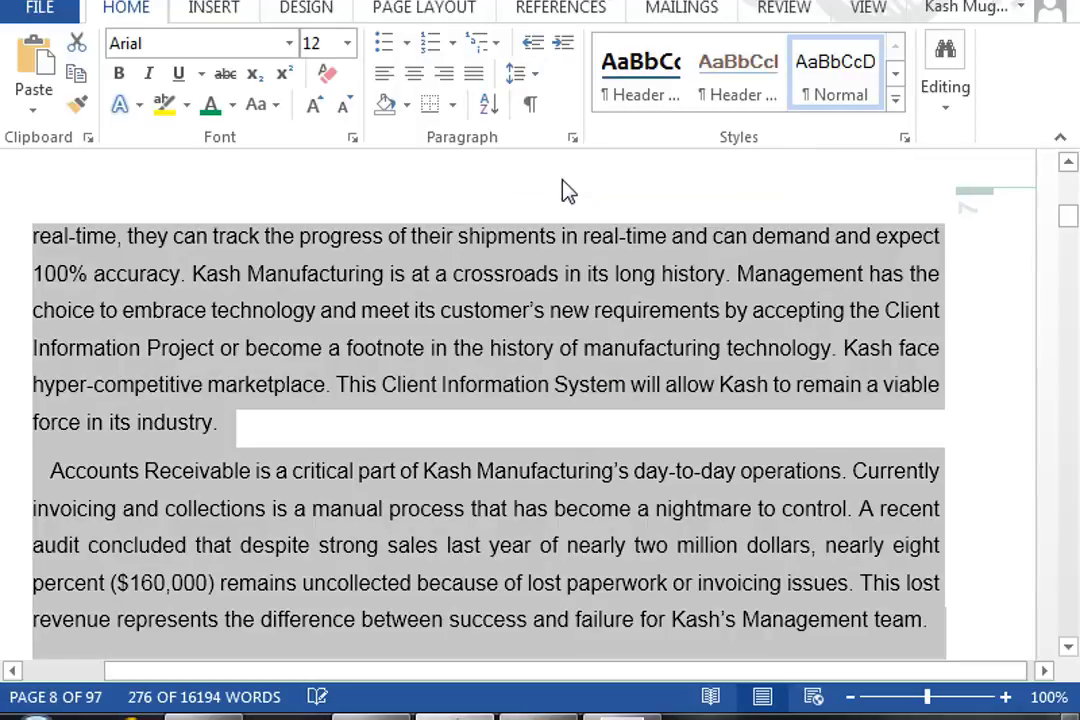